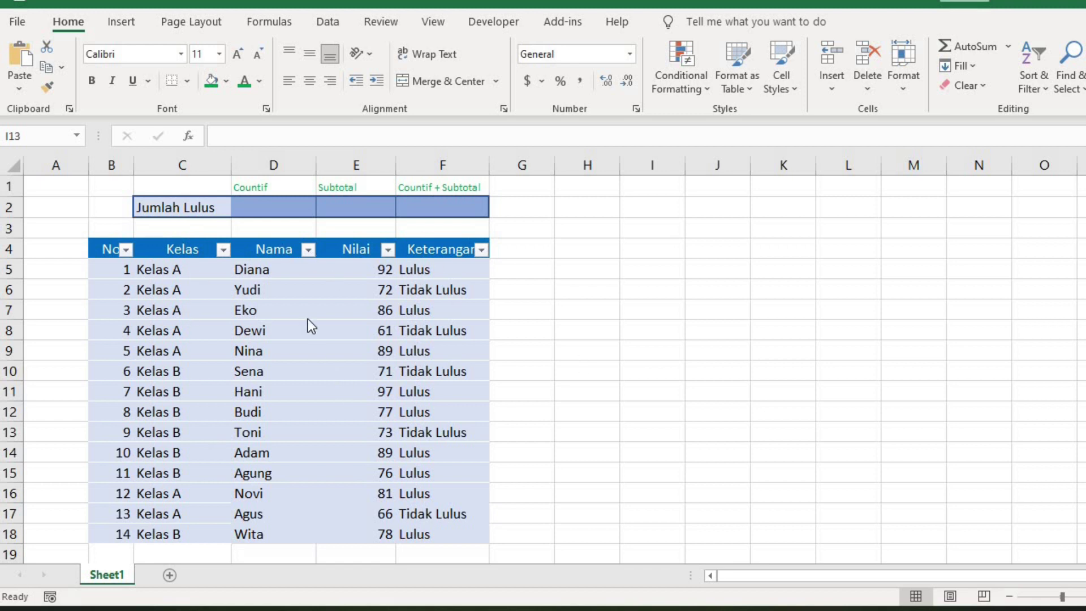
Enter =COUNTIF(F5:F18,"Lulus") in D2 to count the passing students in the Keterangan column
click(280, 206)
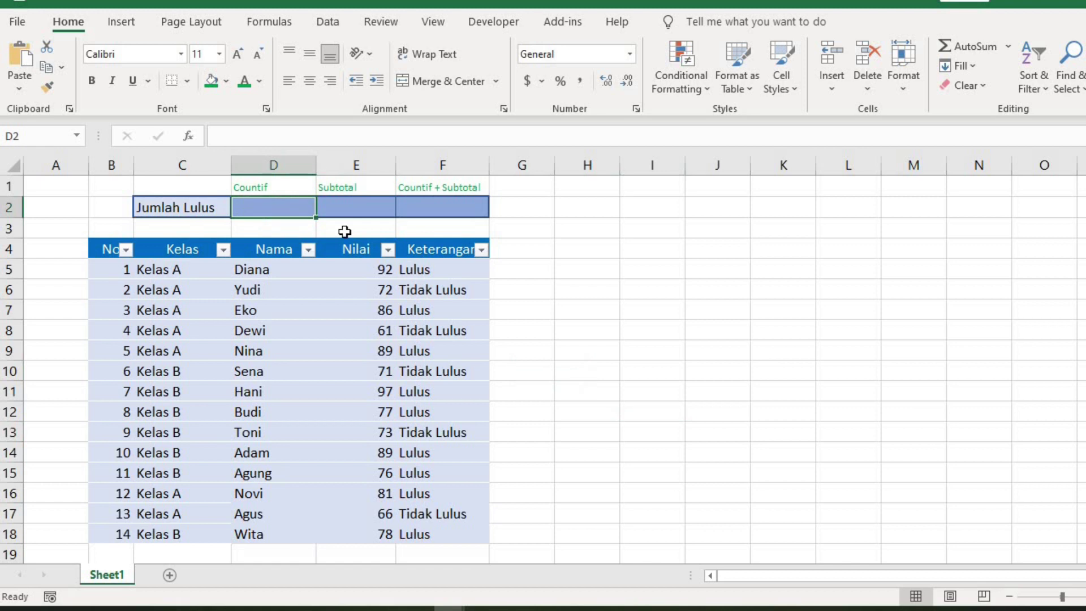
text(=COU)
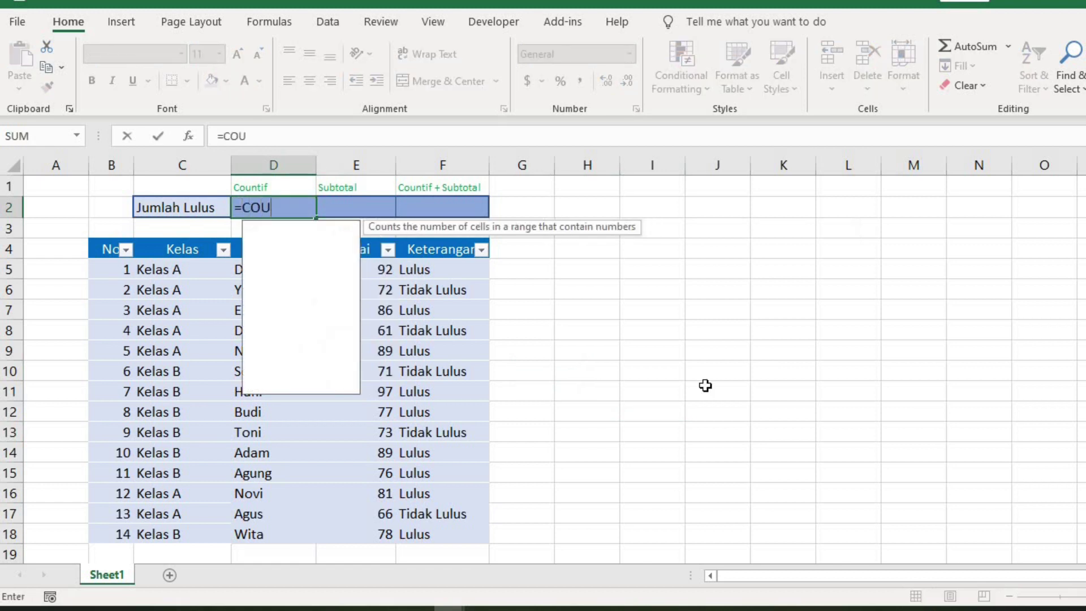
text(NTIF)
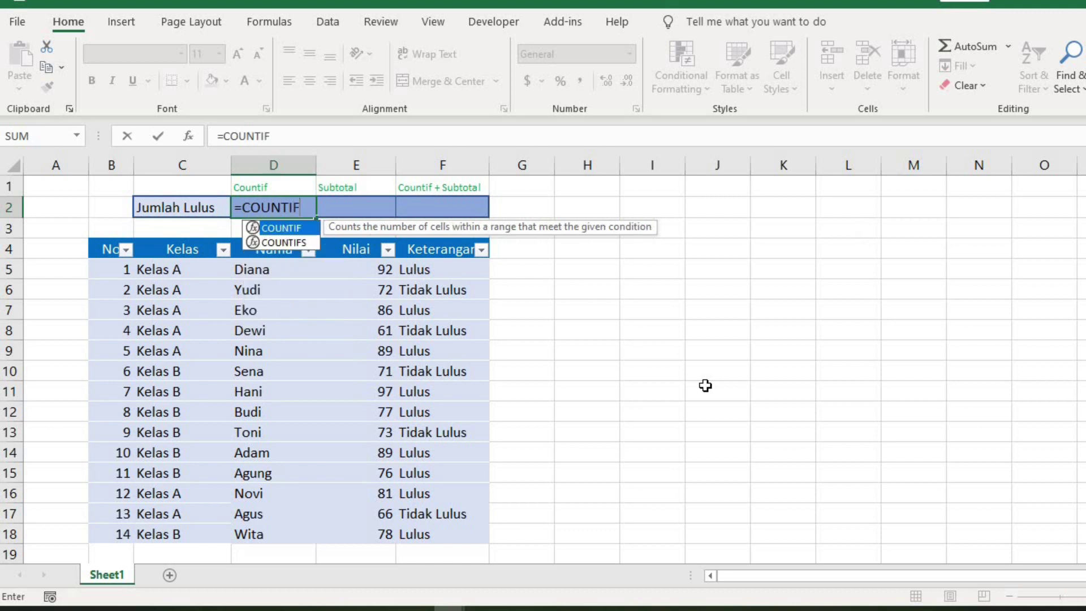
text(()
click(423, 270)
drag(423, 336, 440, 540)
text(,)
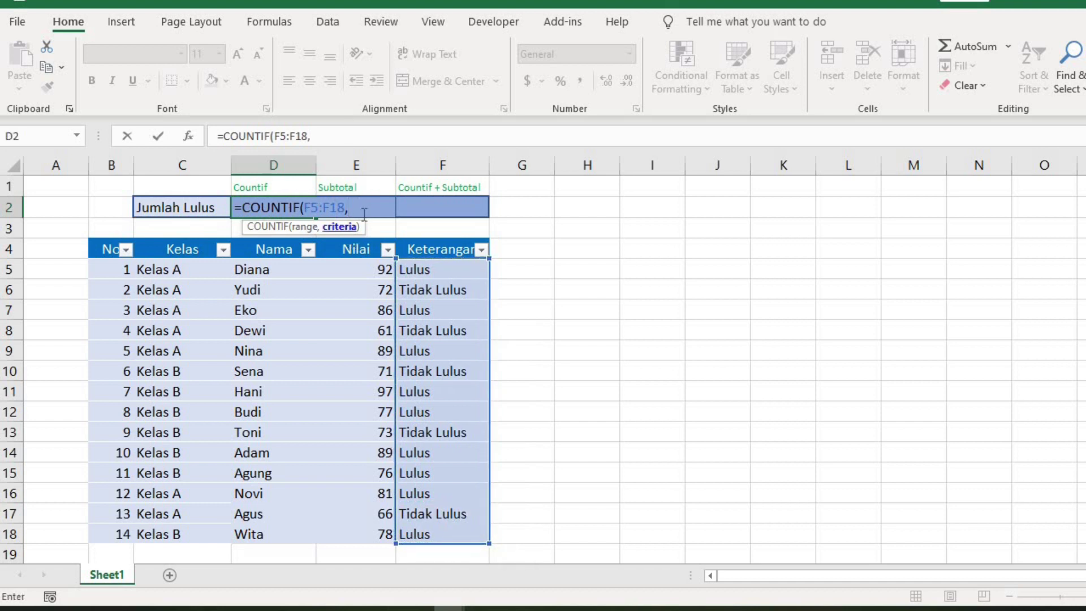
text("Lulus")
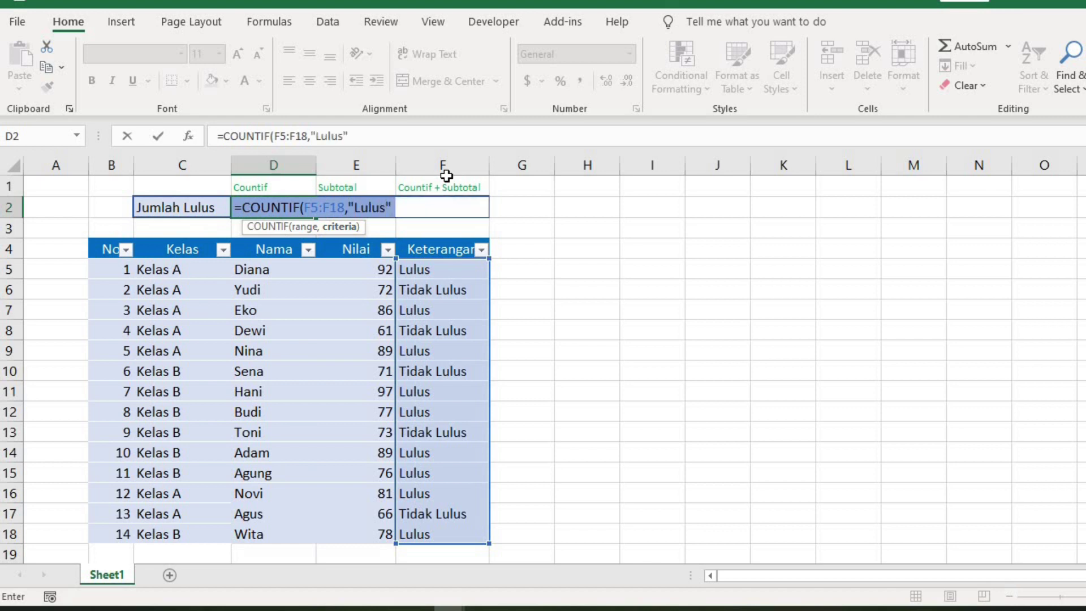
key(Return)
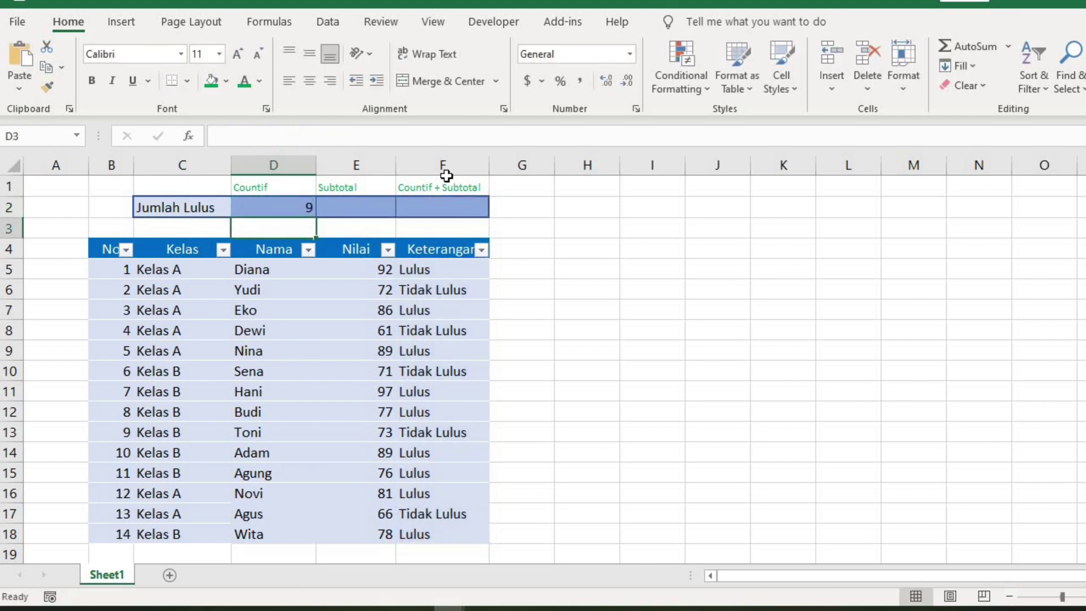
Go through the Lulus entries in the Keterangan column down to F18 to check the COUNTIF result
click(461, 271)
click(461, 310)
click(461, 349)
click(460, 408)
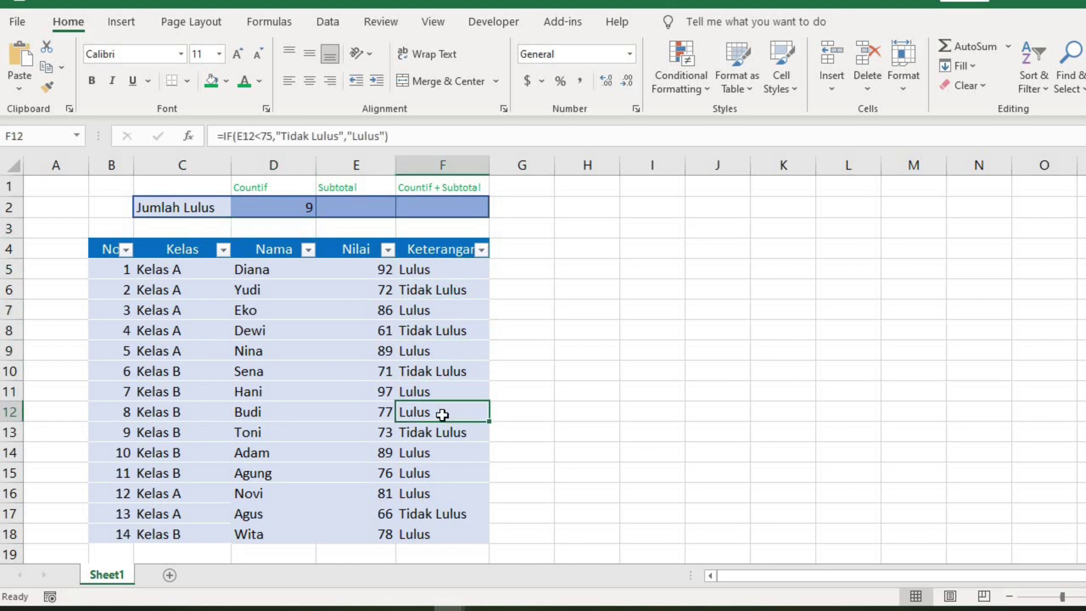
click(457, 451)
click(463, 476)
click(465, 493)
click(463, 538)
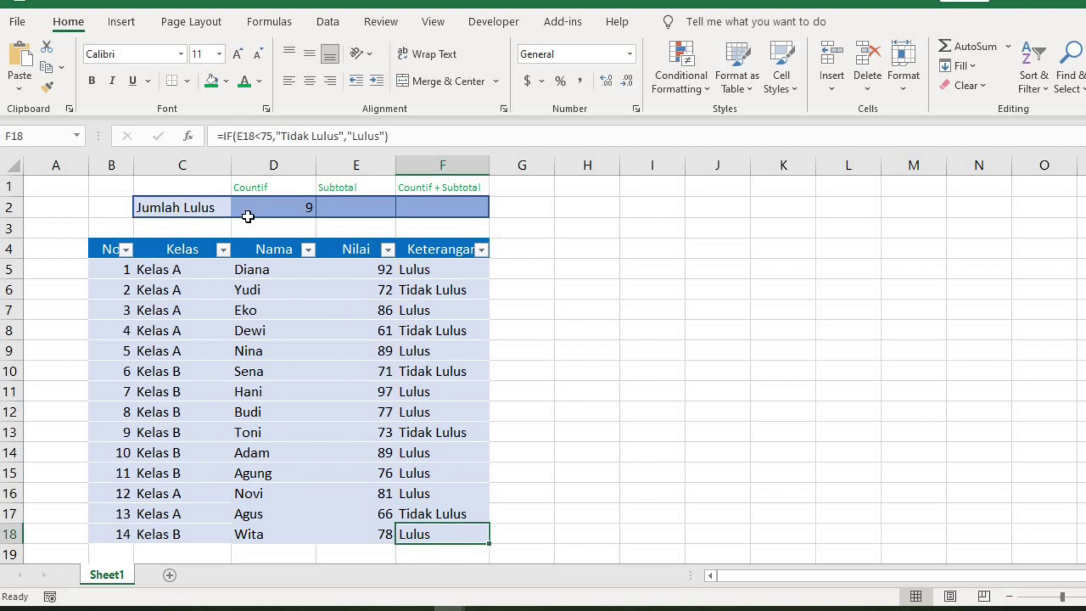
Filter the Kelas column to show only Kelas A
click(222, 249)
click(298, 422)
click(295, 437)
click(349, 580)
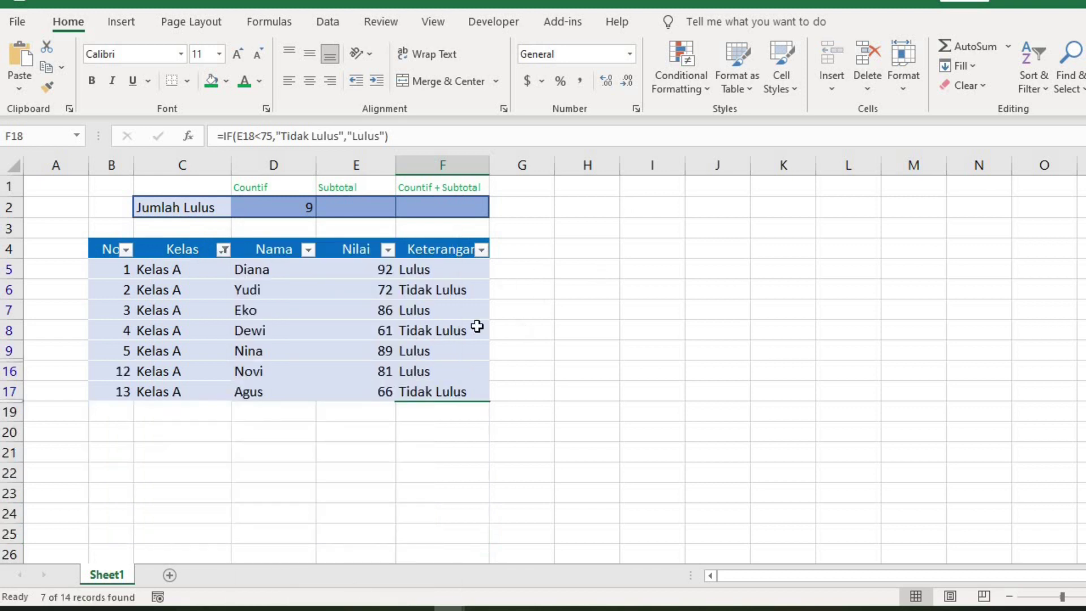
Check the filtered Keterangan entries against the COUNTIF result in D2
click(450, 275)
key(Down)
key(Down)
key(Down)
key(Down)
key(Down)
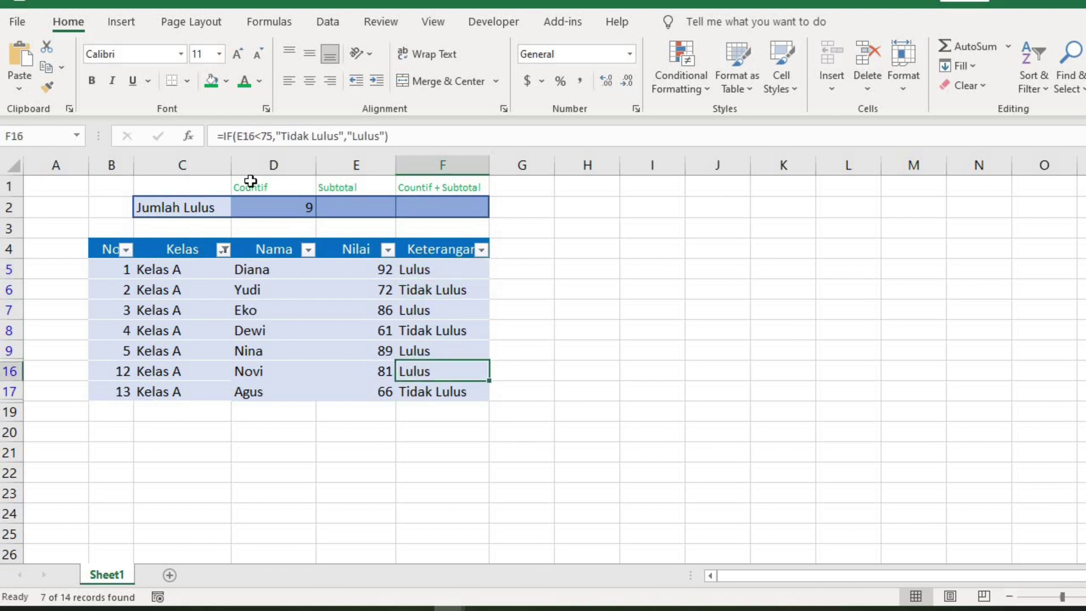
click(278, 209)
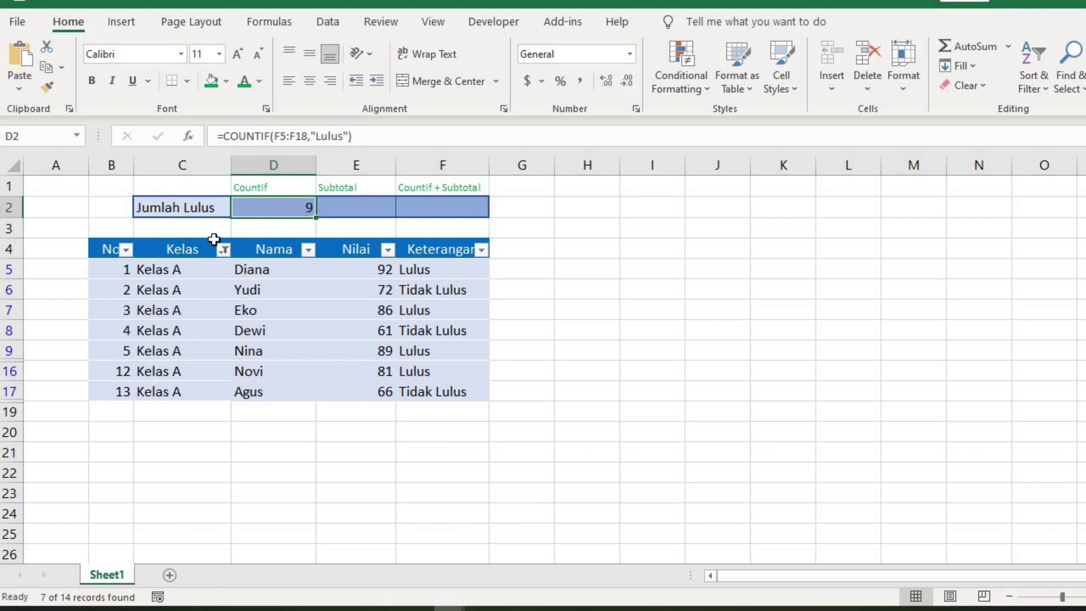
Show all classes again in the Kelas column filter
click(224, 250)
click(328, 422)
click(349, 579)
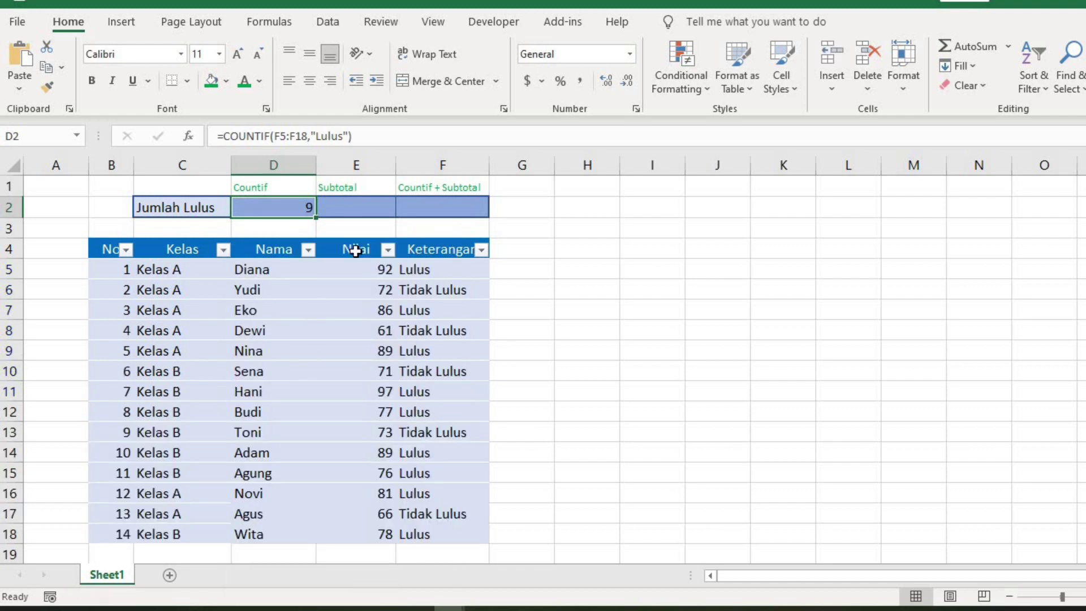
Change the D2 formula to =COUNTIFS(F5:F18,"Lulus",C5:C18,"kelas A")
click(271, 135)
text(S)
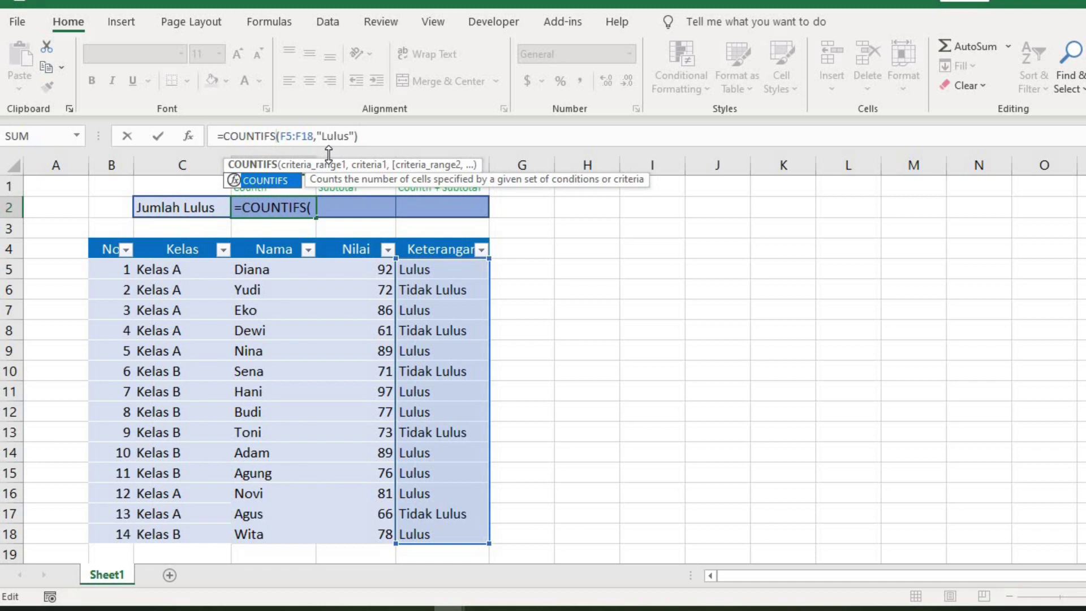
click(355, 136)
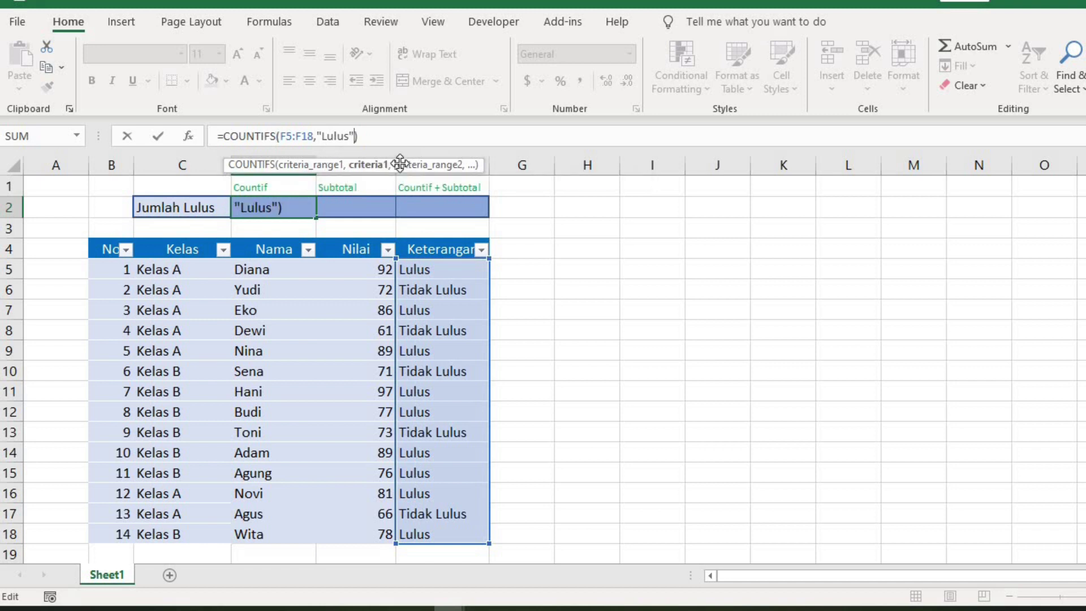
text(,)
drag(184, 269, 187, 518)
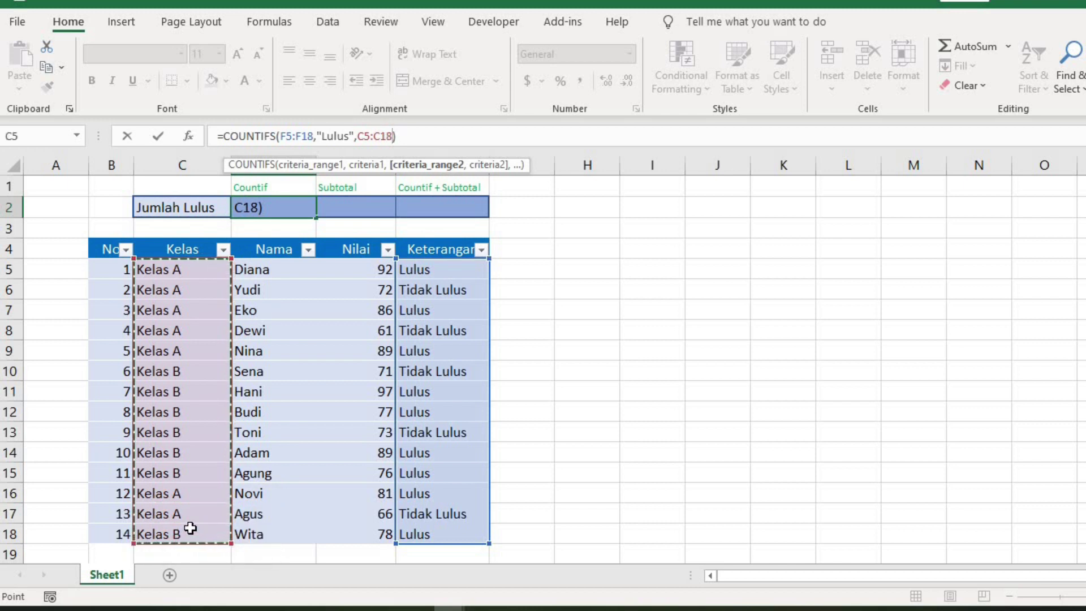
text(,"kelas A")
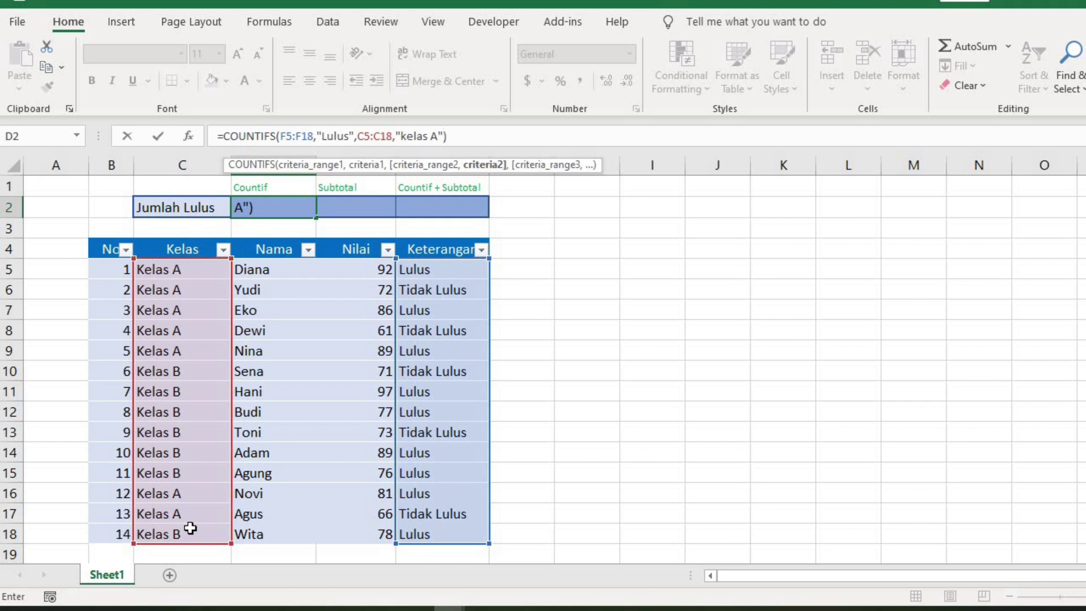
key(Return)
key(Up)
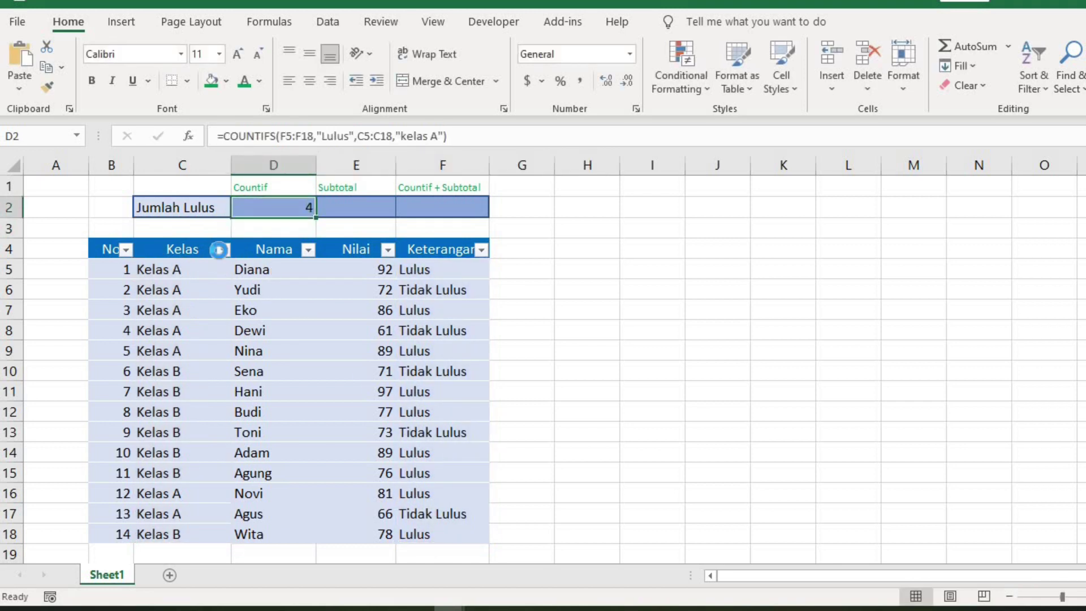
Filter the table to Kelas A to test the COUNTIFS formula
click(223, 250)
click(282, 422)
click(281, 437)
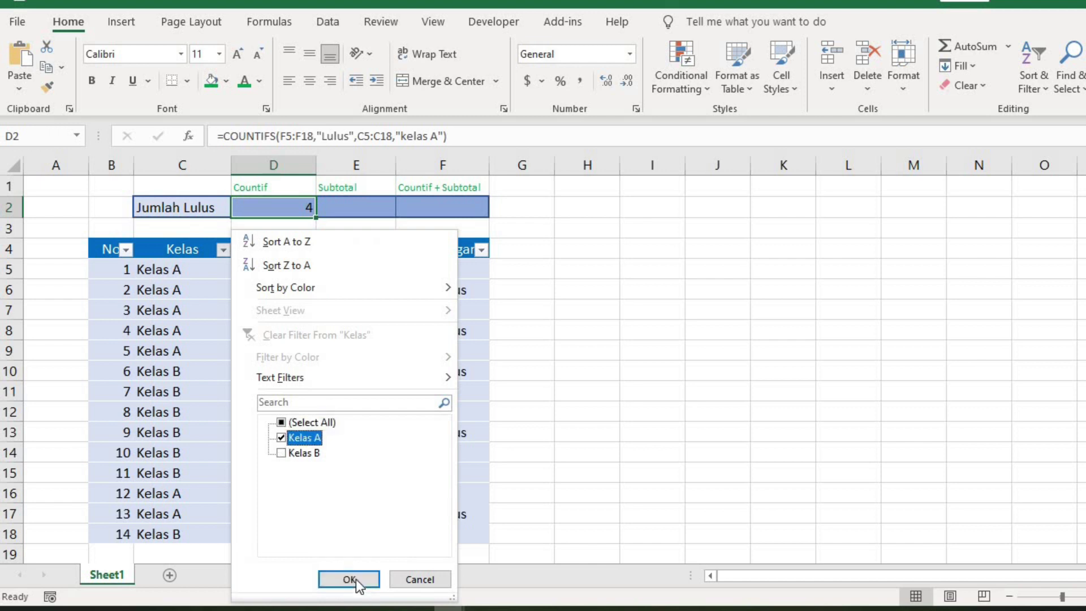
click(351, 579)
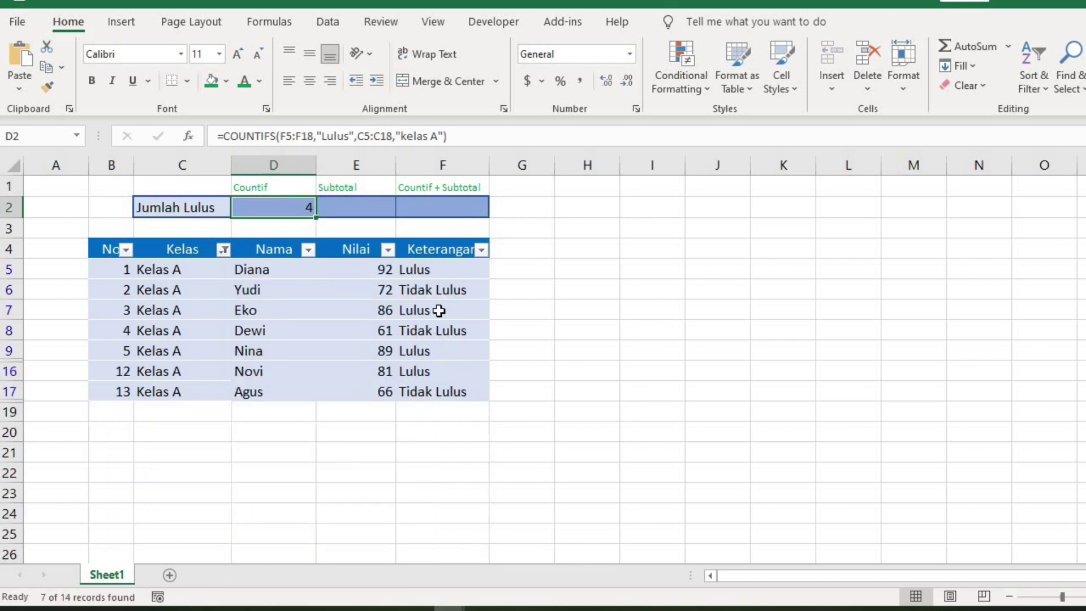
Check each visible Lulus entry for Kelas A against the COUNTIFS result in D2
click(445, 271)
click(443, 312)
click(441, 351)
click(445, 371)
click(290, 214)
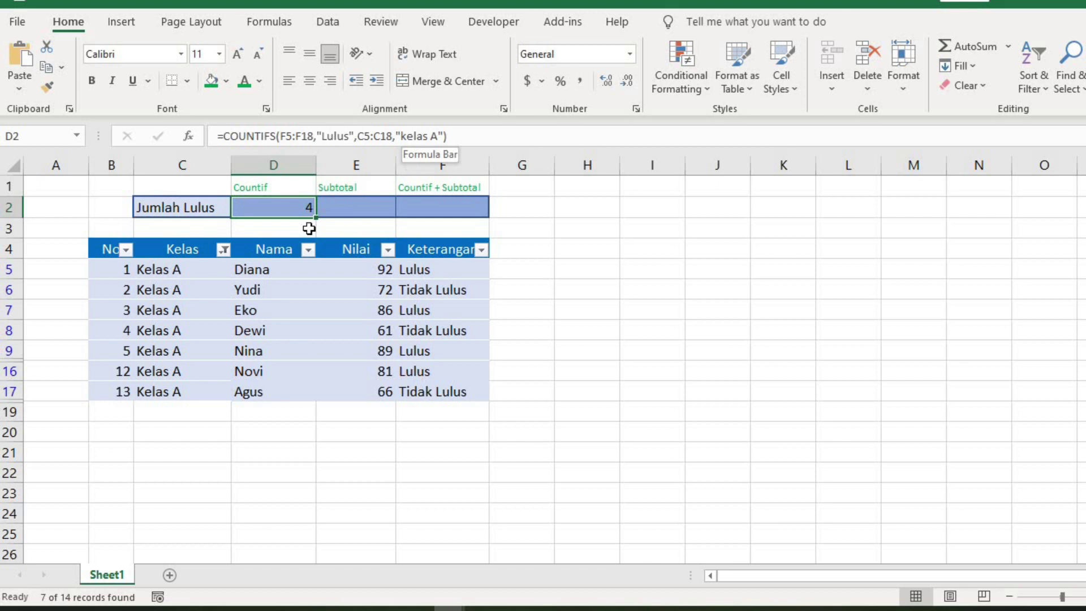
Reselect all classes in the Kelas filter to restore the full table
click(224, 249)
click(317, 422)
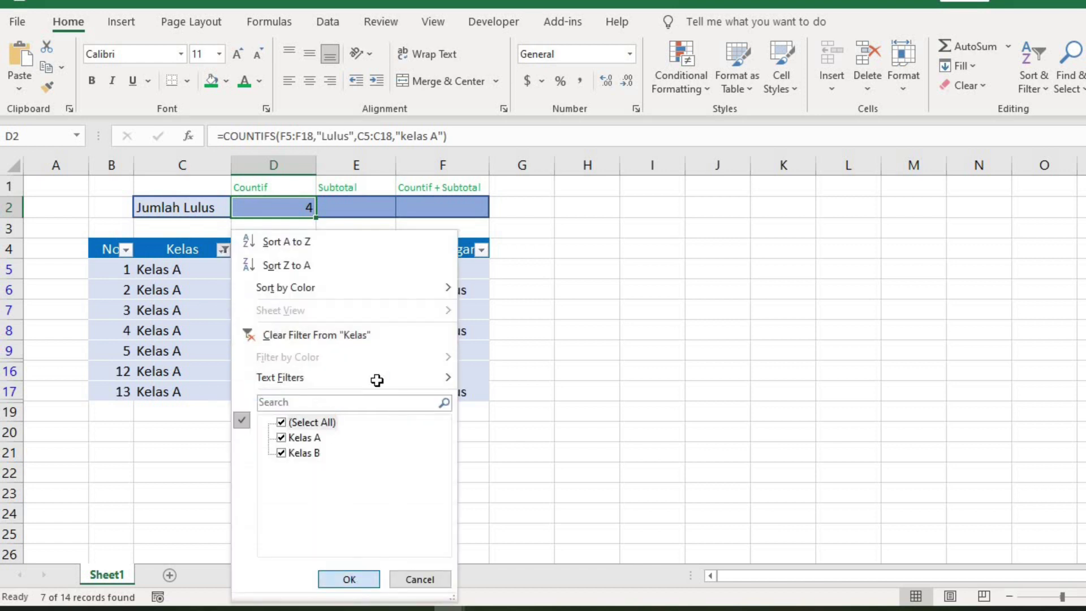
key(Return)
Enter =SUBTOTAL(3,F5:F18) in E2 to count the visible Keterangan entries with COUNTA
click(379, 210)
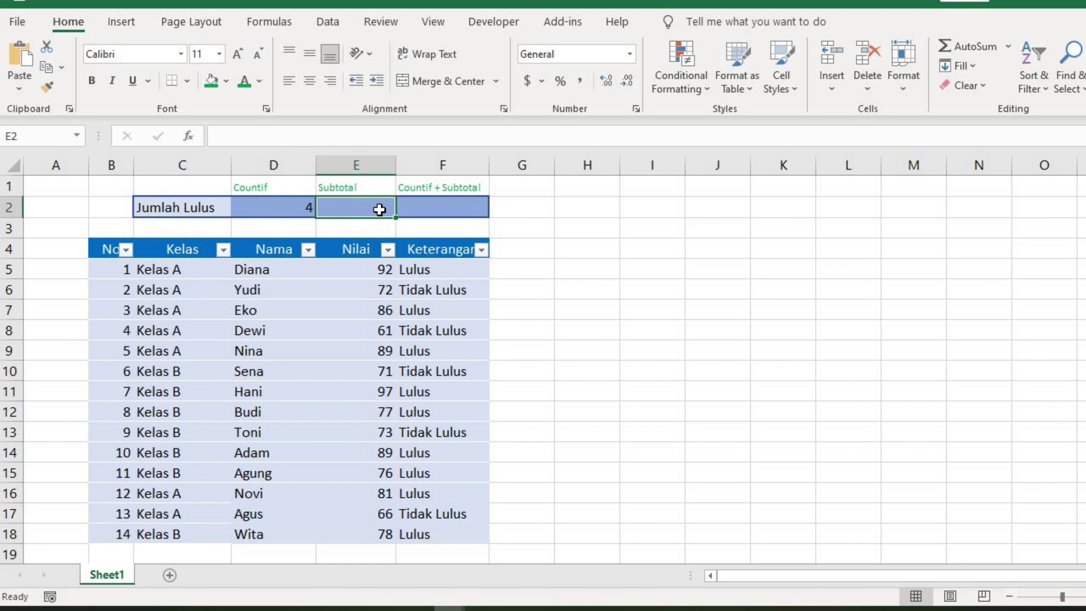
text(=SUb)
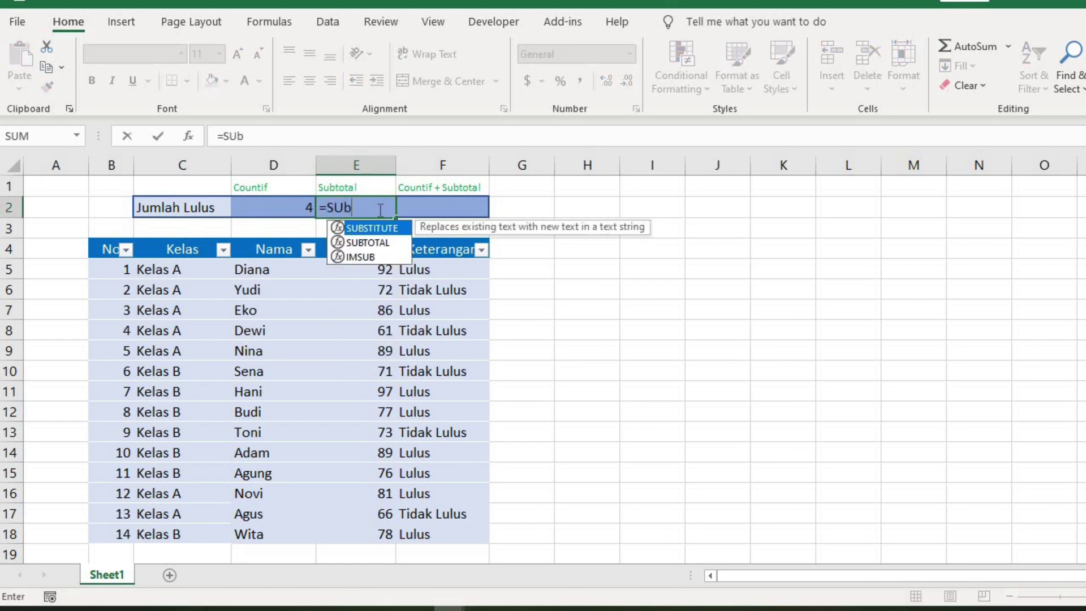
key(Down)
key(Tab)
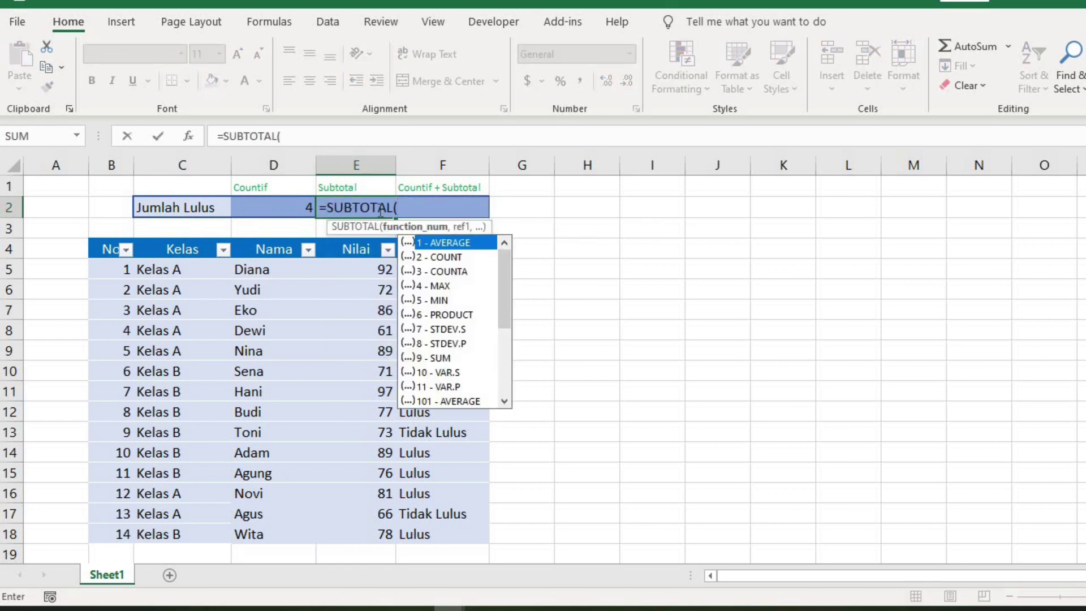
key(Down)
key(Down)
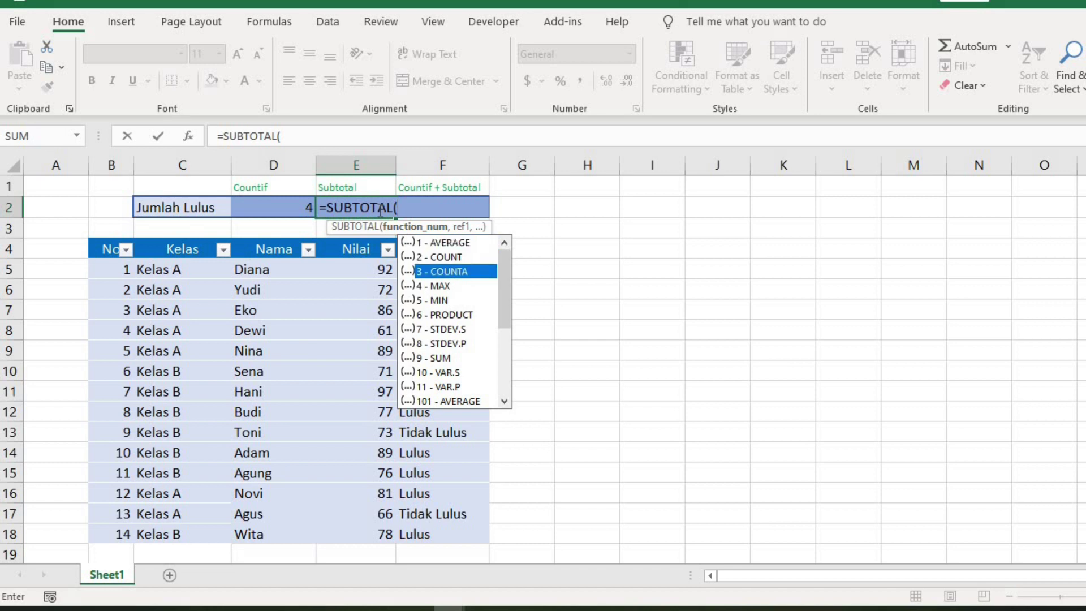
text(3)
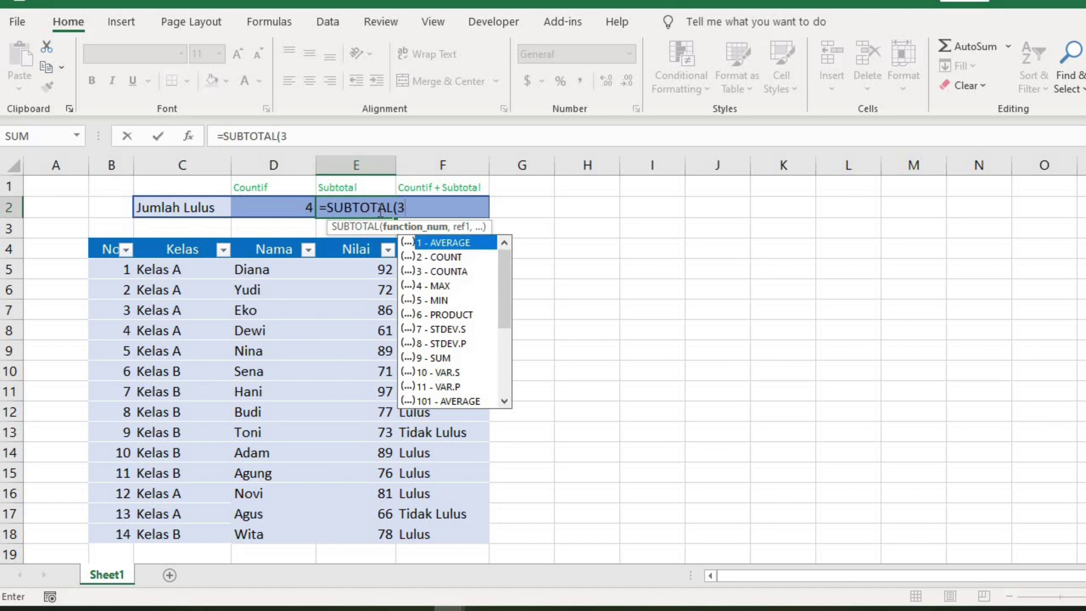
text(,)
drag(429, 270, 435, 538)
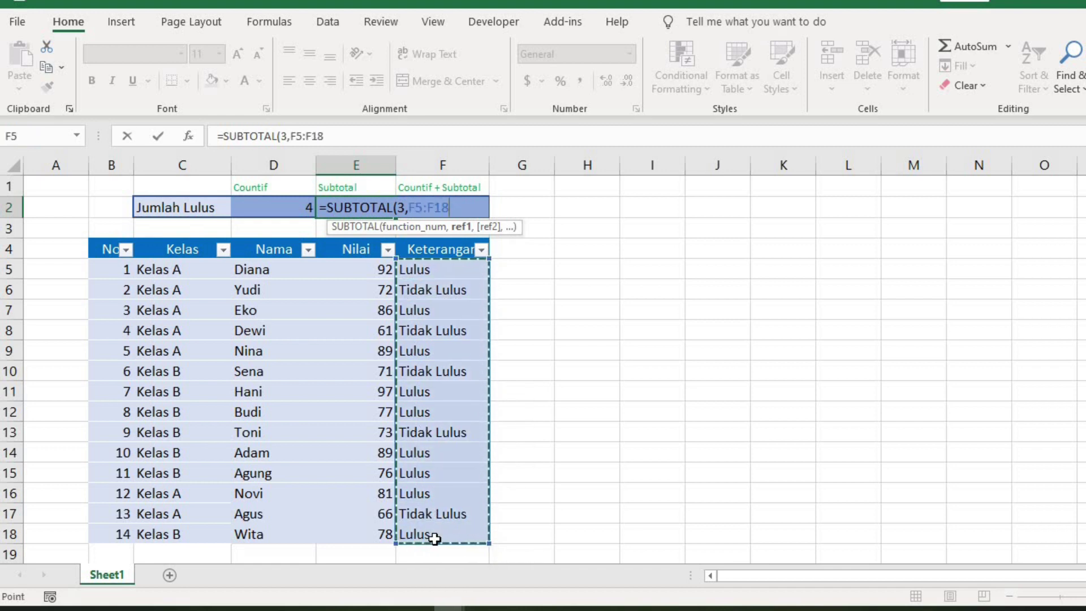
text())
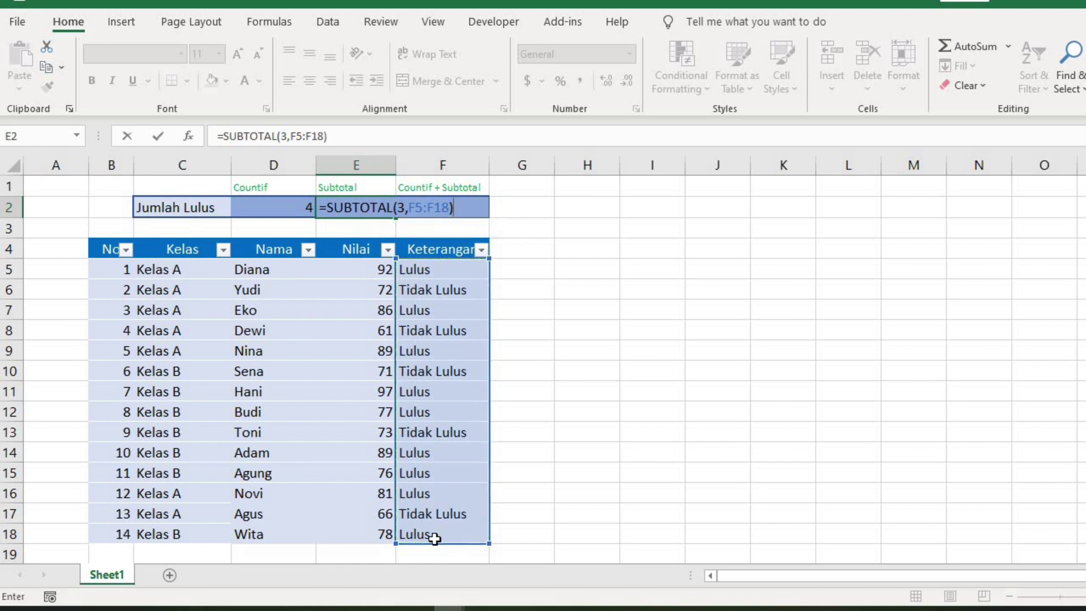
key(Return)
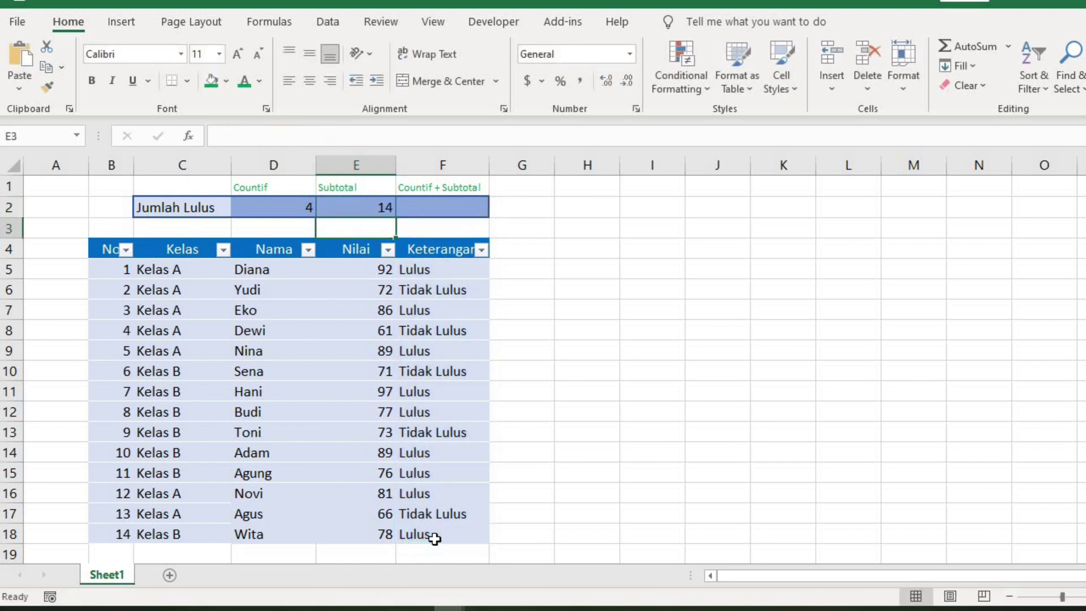
Look over the first Keterangan entries, F5 to F8, that the SUBTOTAL formula counts
click(419, 273)
click(432, 291)
key(Down)
key(Down)
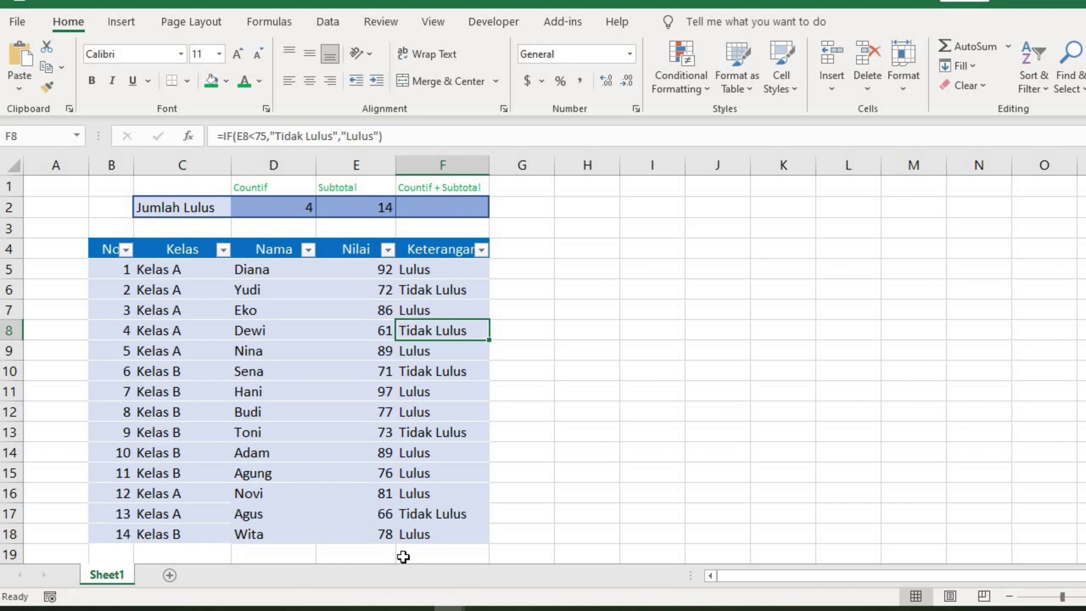
Filter the Kelas column to Kelas A to test the SUBTOTAL formula
click(224, 251)
click(281, 422)
click(281, 437)
click(349, 579)
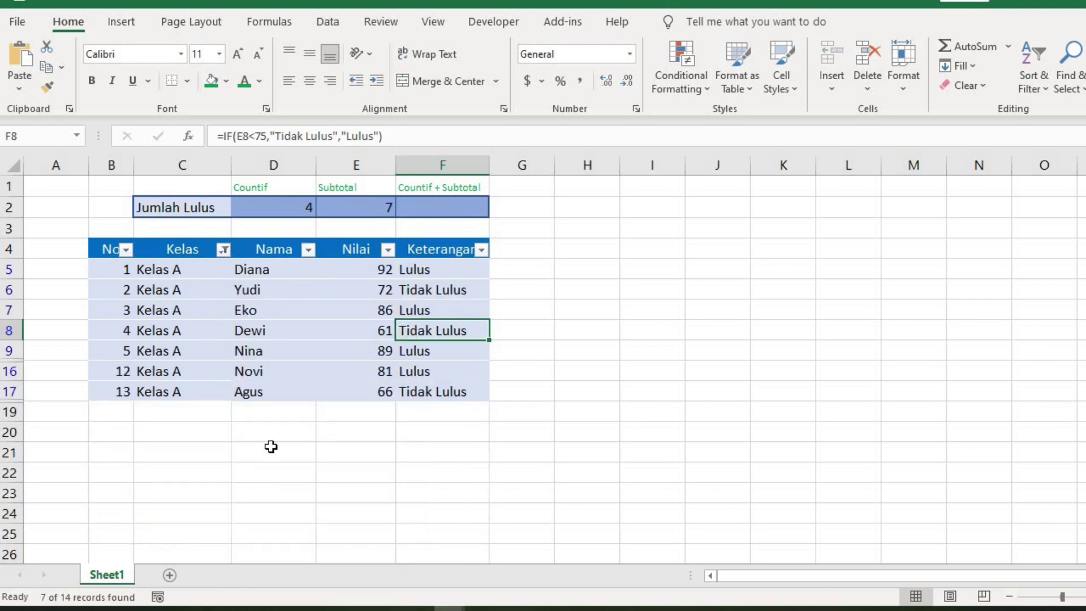
Go through the visible Keterangan entries for Kelas A to check what SUBTOTAL counts
click(467, 275)
click(463, 286)
click(457, 309)
click(453, 329)
click(448, 351)
click(454, 388)
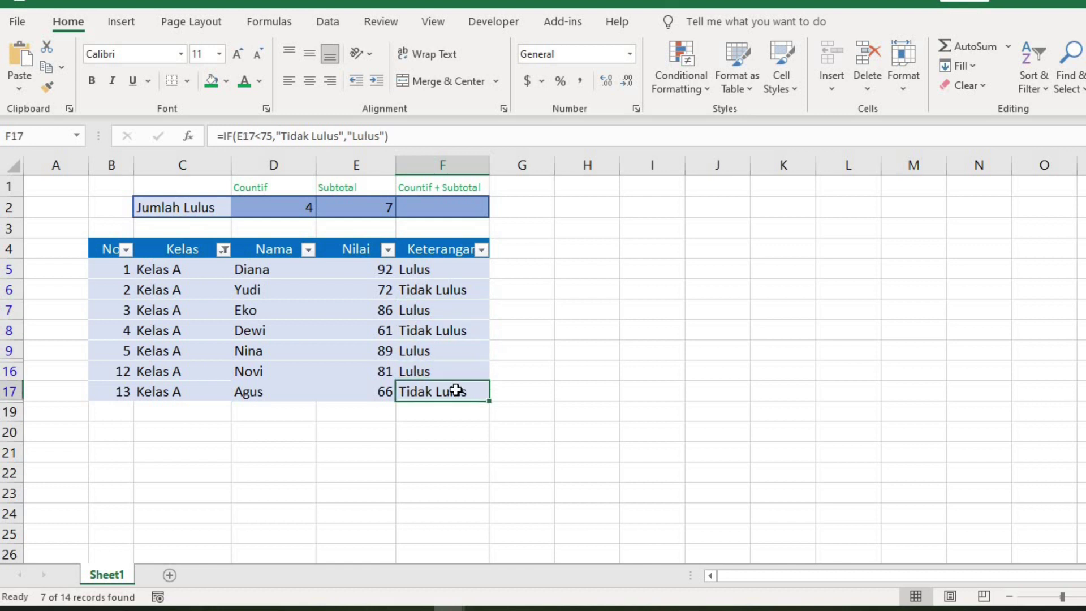
click(460, 369)
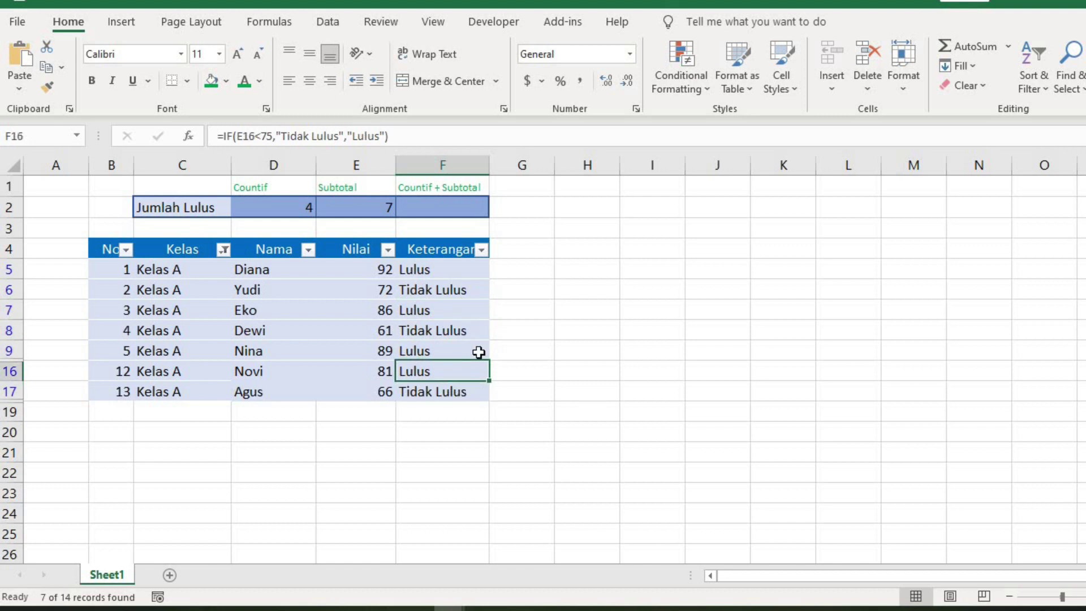
Filter the Keterangan column to show only Lulus
click(481, 250)
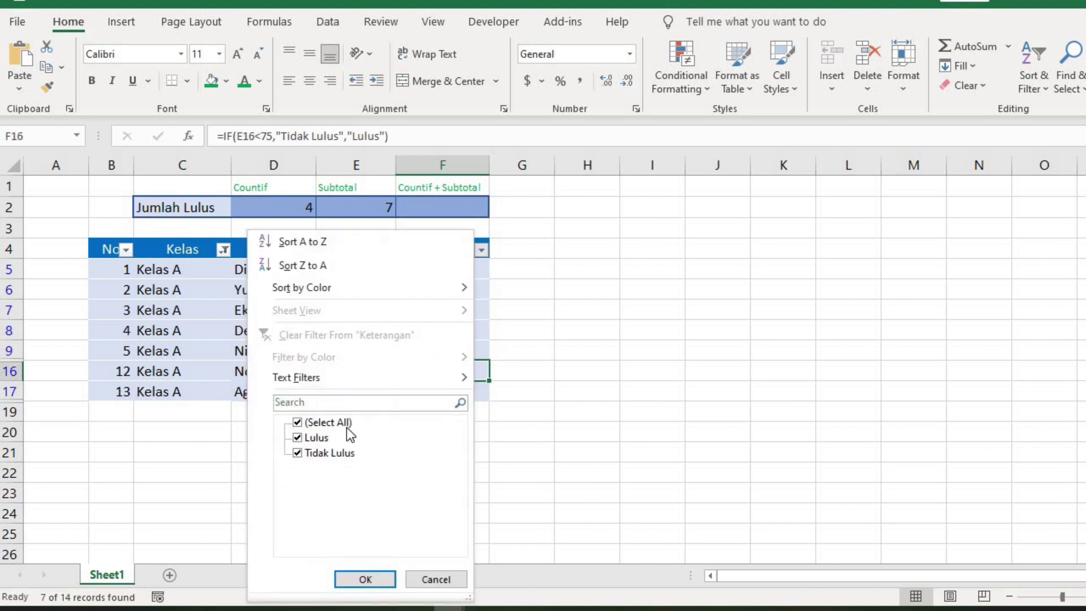
click(307, 423)
click(310, 437)
click(372, 580)
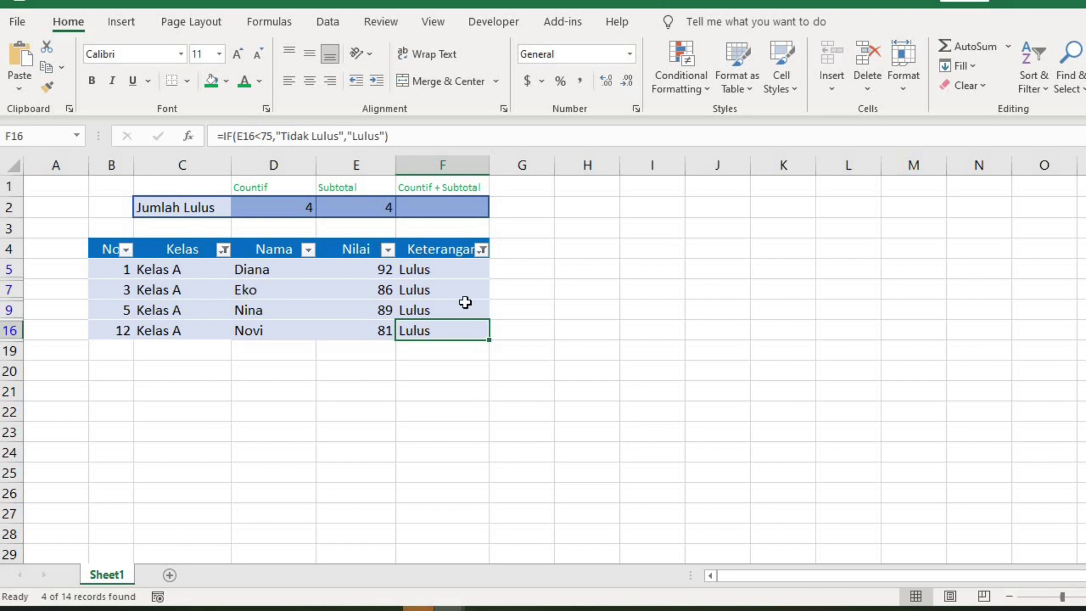
Clear the filters on the Keterangan and Kelas columns so all rows show, and select cell F2 under Countif + Subtotal
click(481, 250)
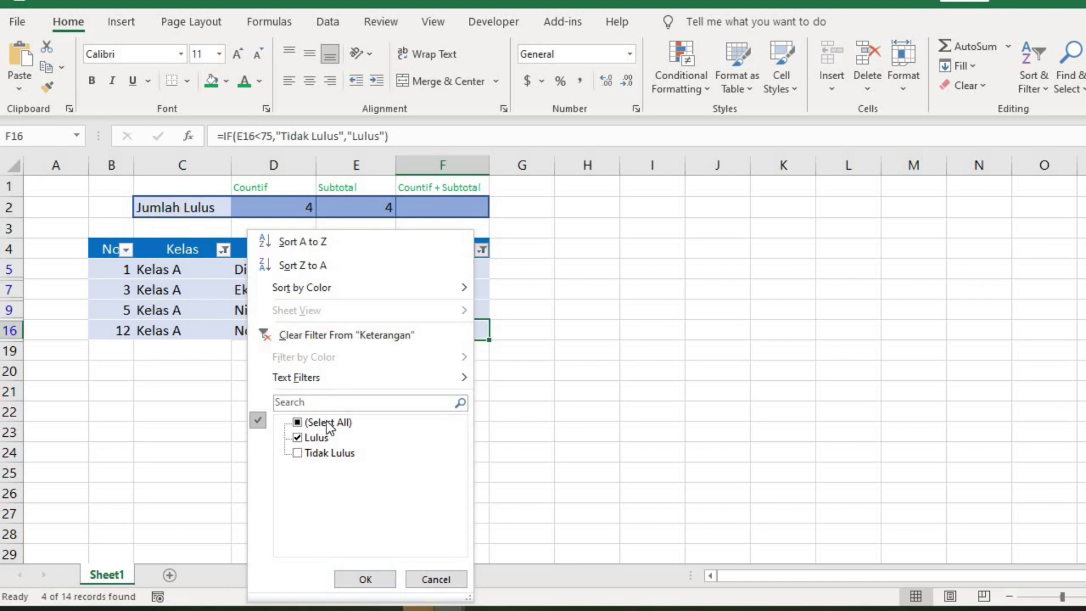
click(362, 579)
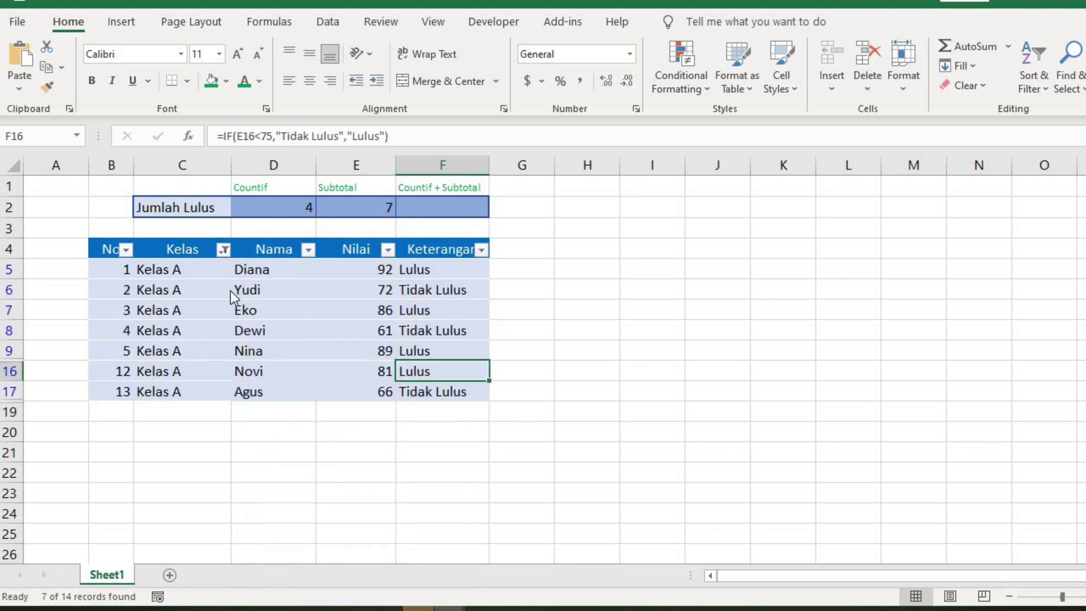
click(224, 250)
click(306, 422)
click(356, 579)
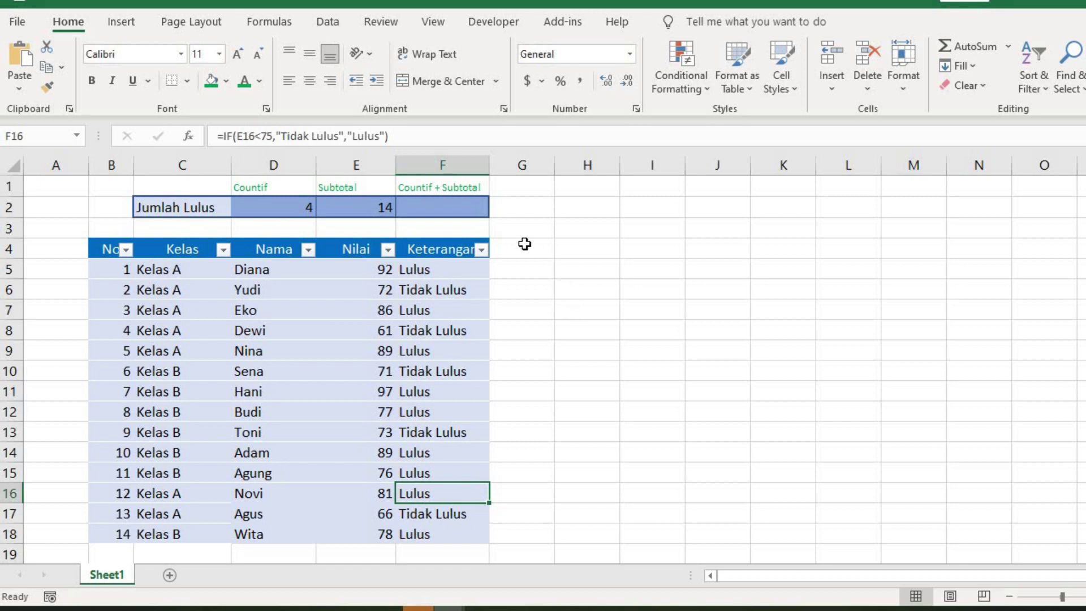
click(485, 213)
text(=sub)
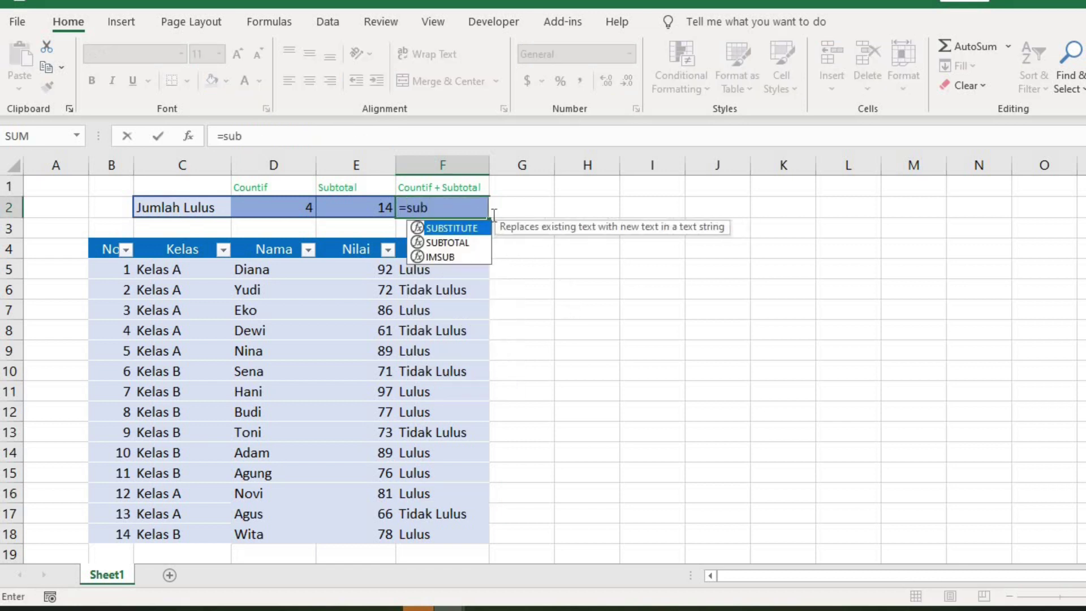
key(Tab)
key(BackSpace)
key(Escape)
key(Escape)
Begin a SUBTOTAL formula in F2 with function number 3 (COUNTA) as its first argument
text(=sub)
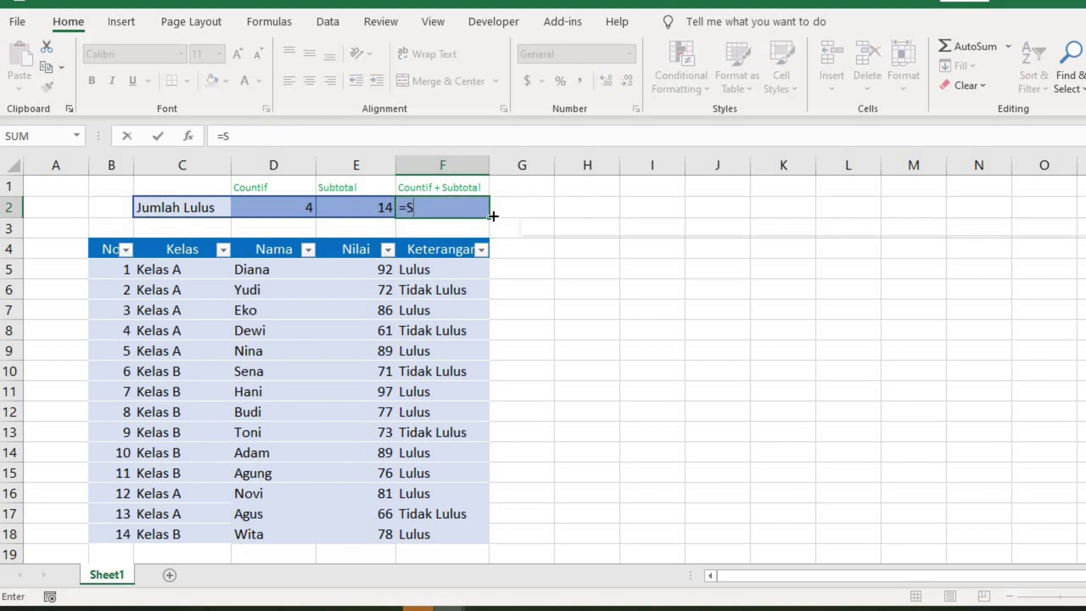
key(Down)
key(Tab)
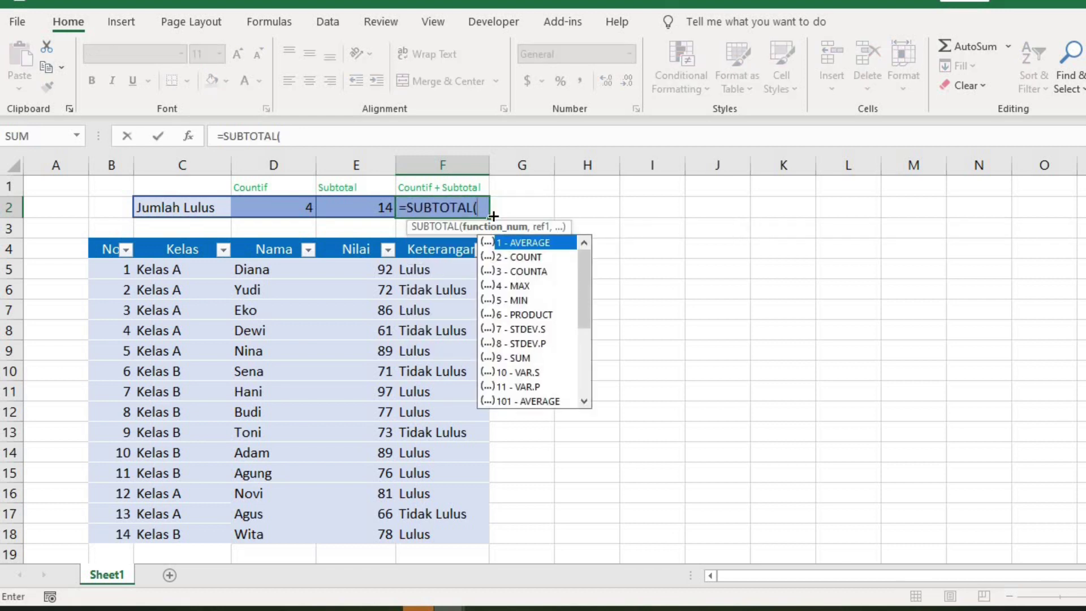
text(3)
key(Down)
key(Down)
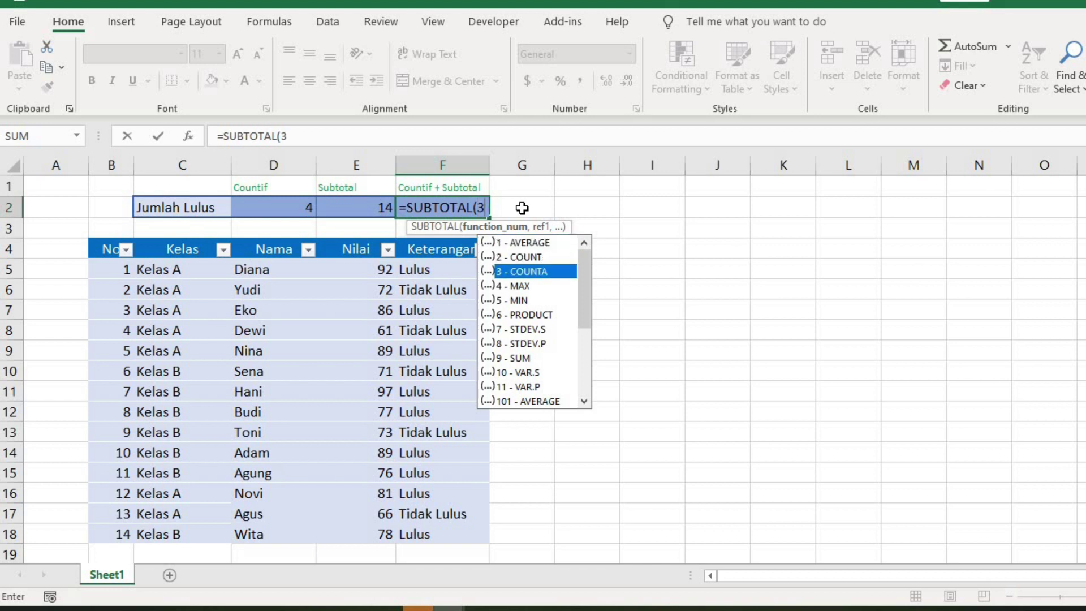
text(,)
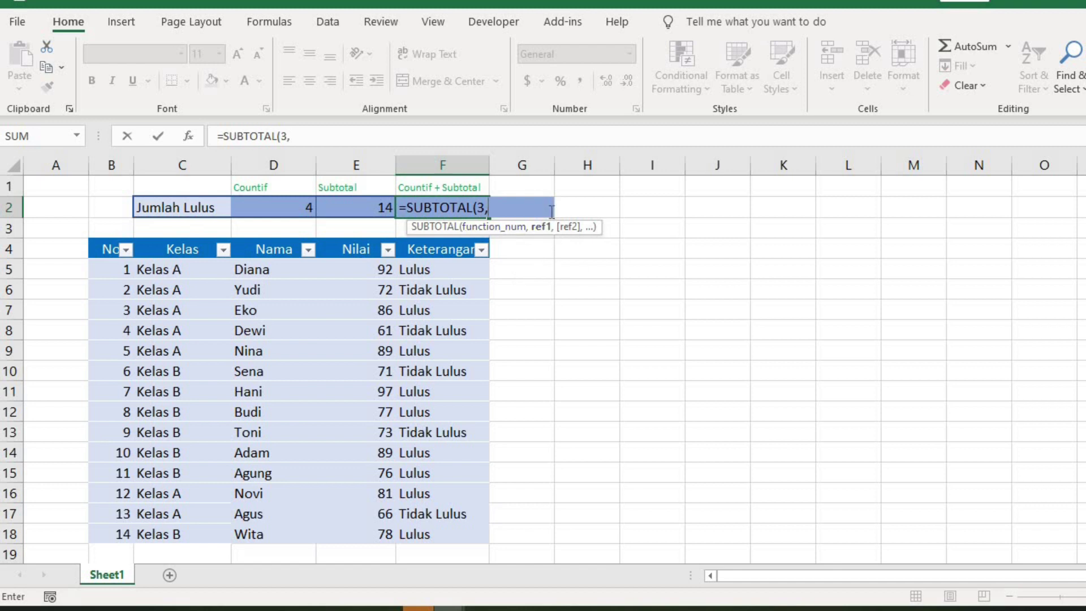
Nest an OFFSET function as the SUBTOTAL reference, using the Keterangan header cell F4 as its starting reference
text(O)
text(FF)
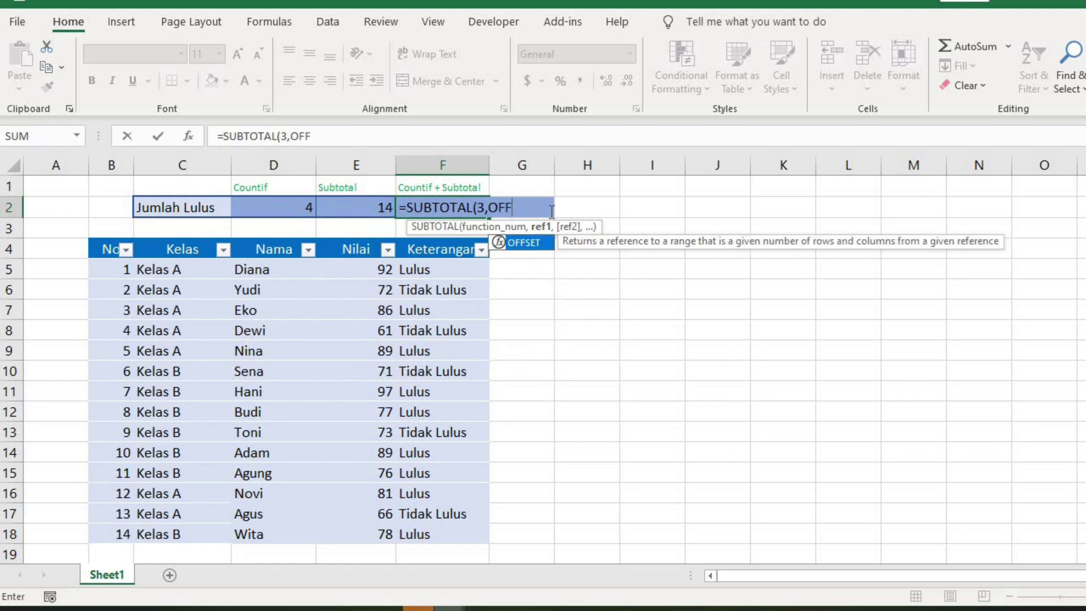
key(Tab)
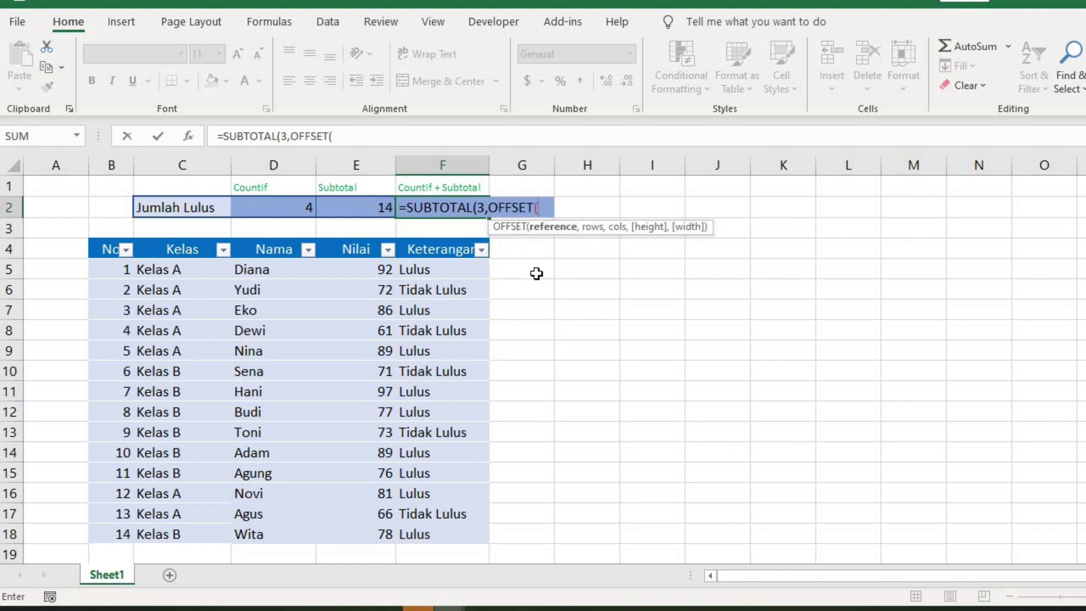
click(433, 251)
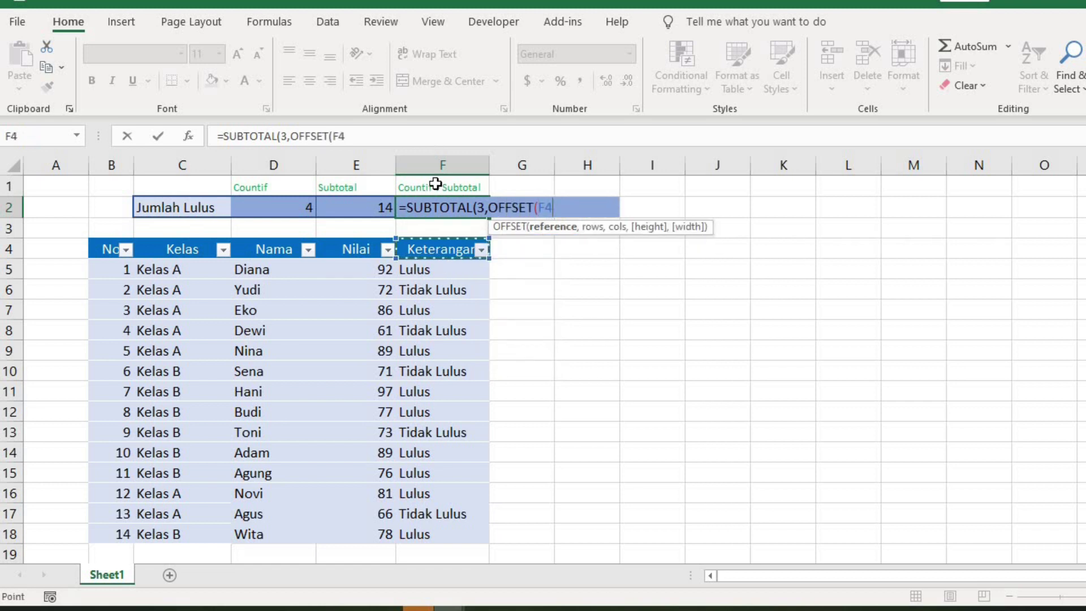
text(,)
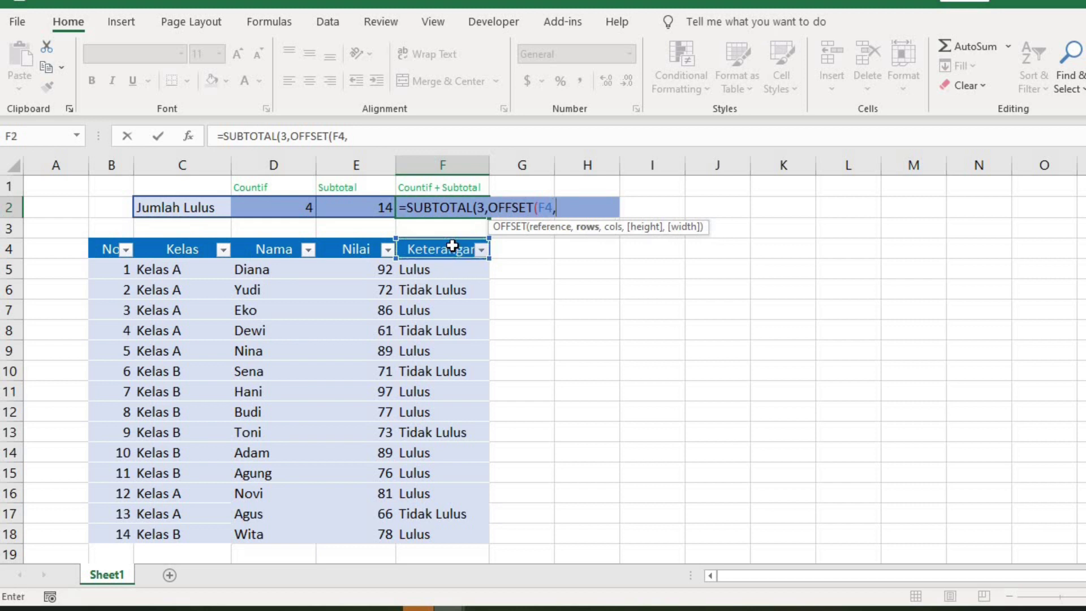
Enter ROW(F5:F18)-4 as the rows argument of the OFFSET function
text(ROW)
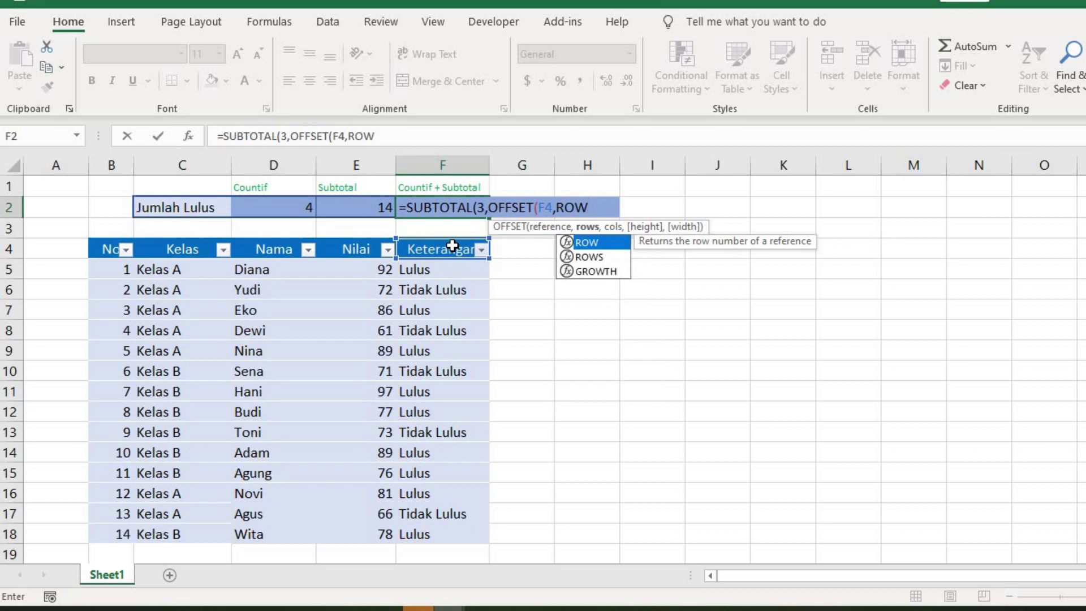
text())
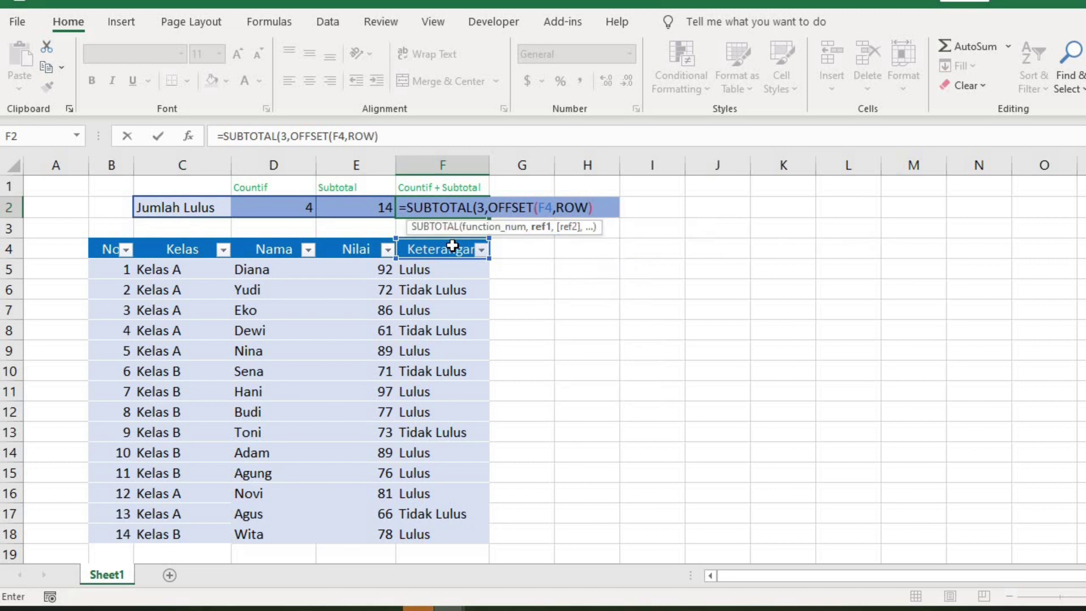
key(BackSpace)
text(()
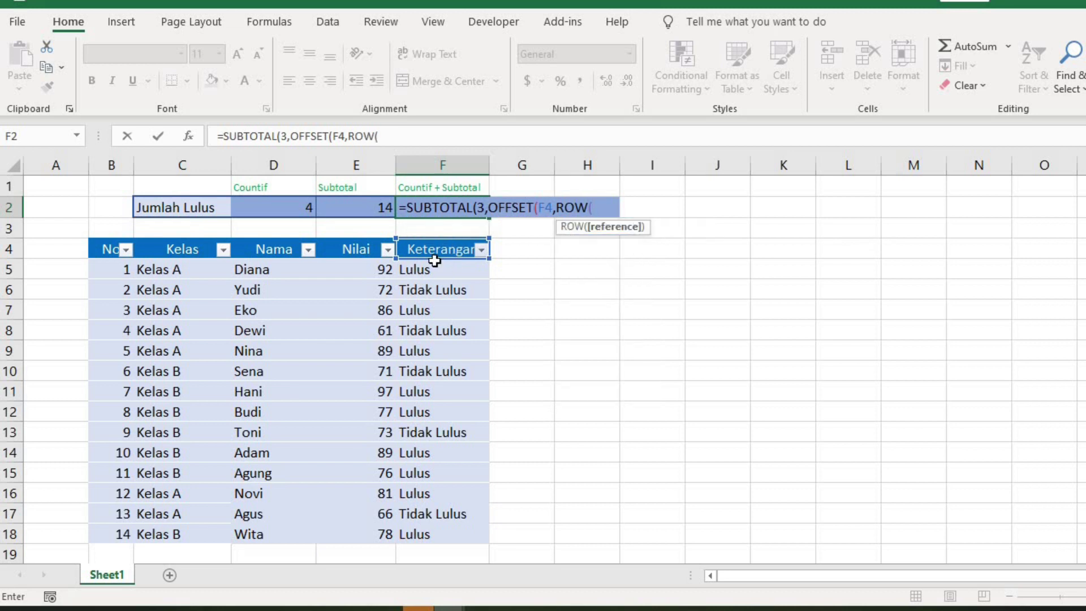
drag(433, 268, 443, 531)
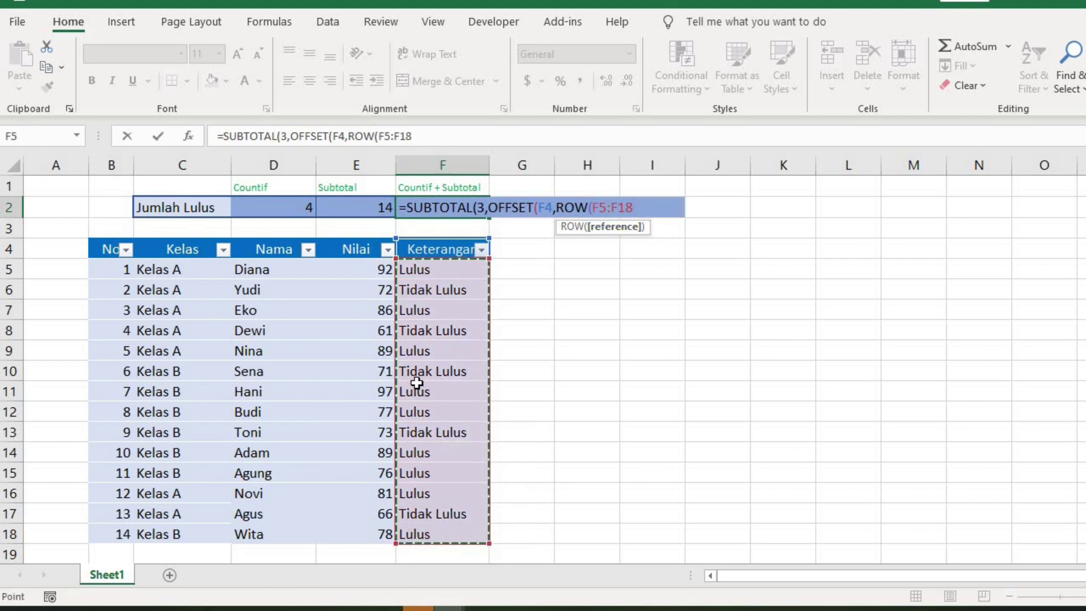
text()-4)
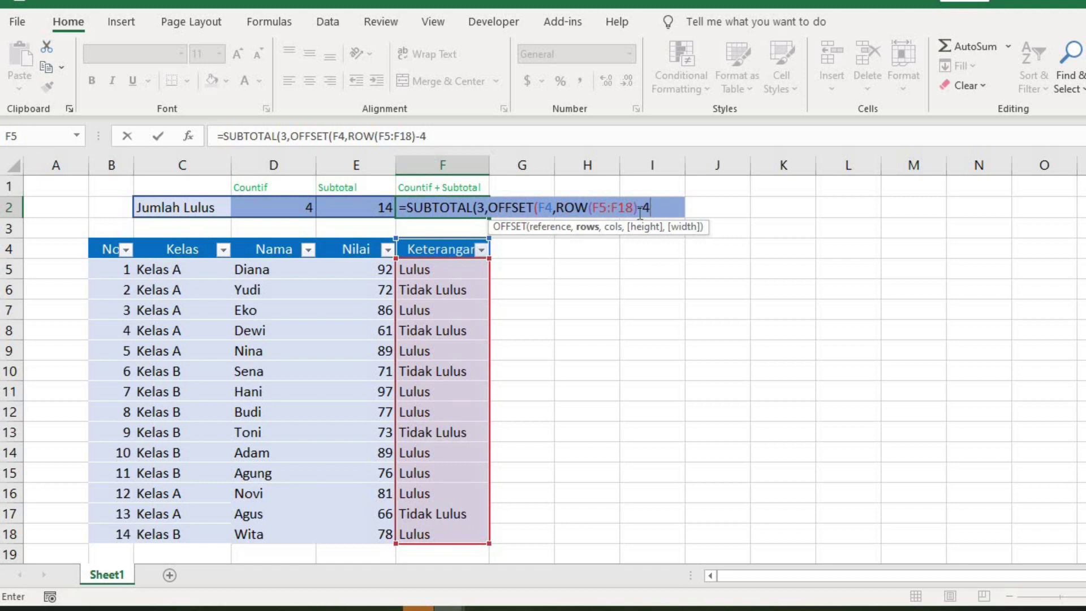
Set the OFFSET columns argument to 0 and complete the formula as =SUBTOTAL(3,OFFSET(F4,ROW(F5:F18)-4,0))
text(,0)
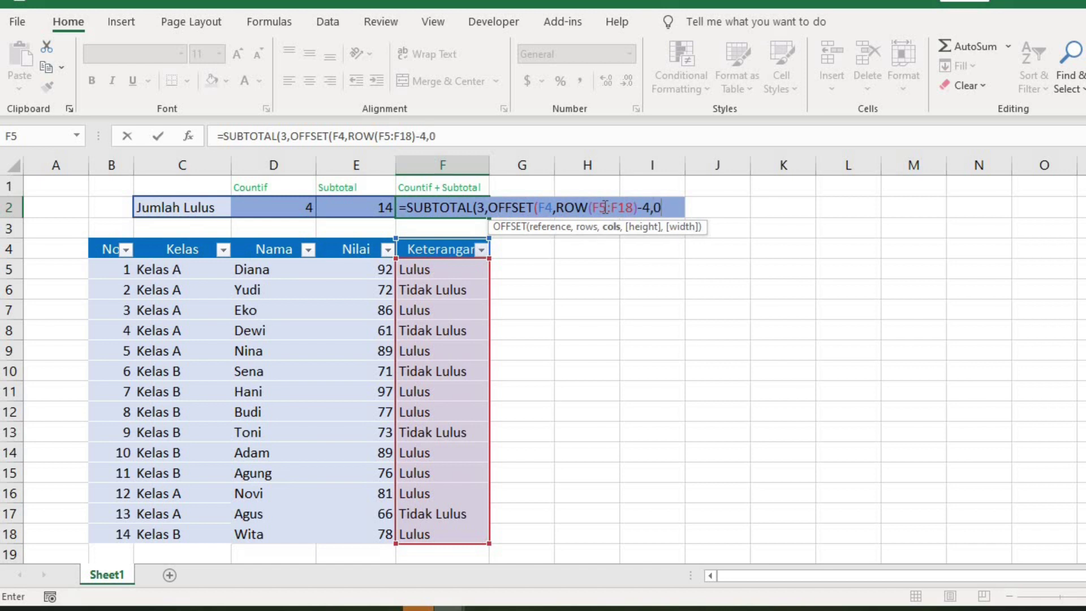
text())
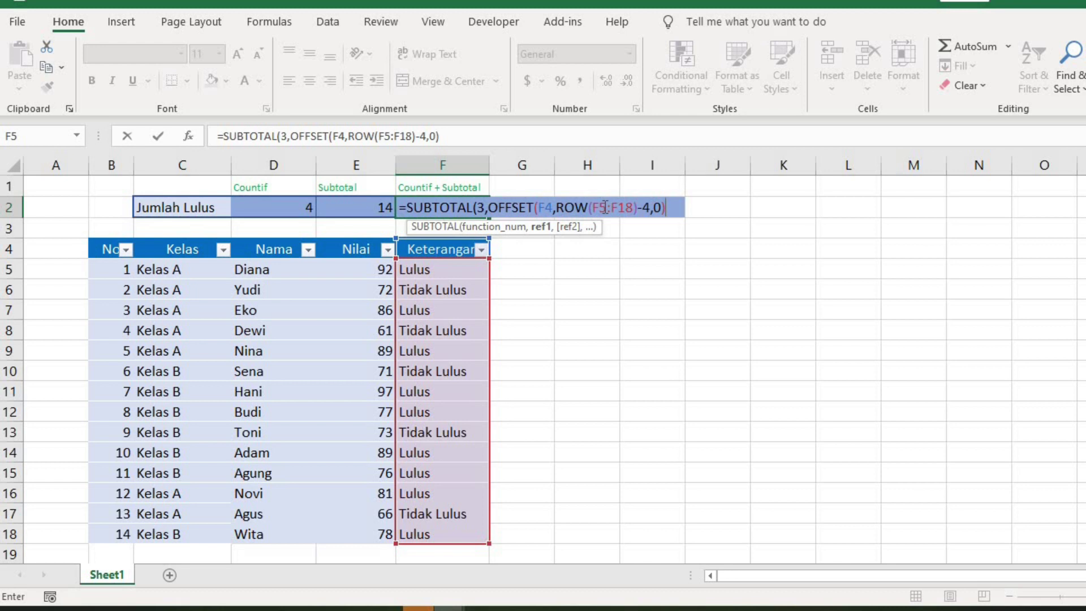
key(Return)
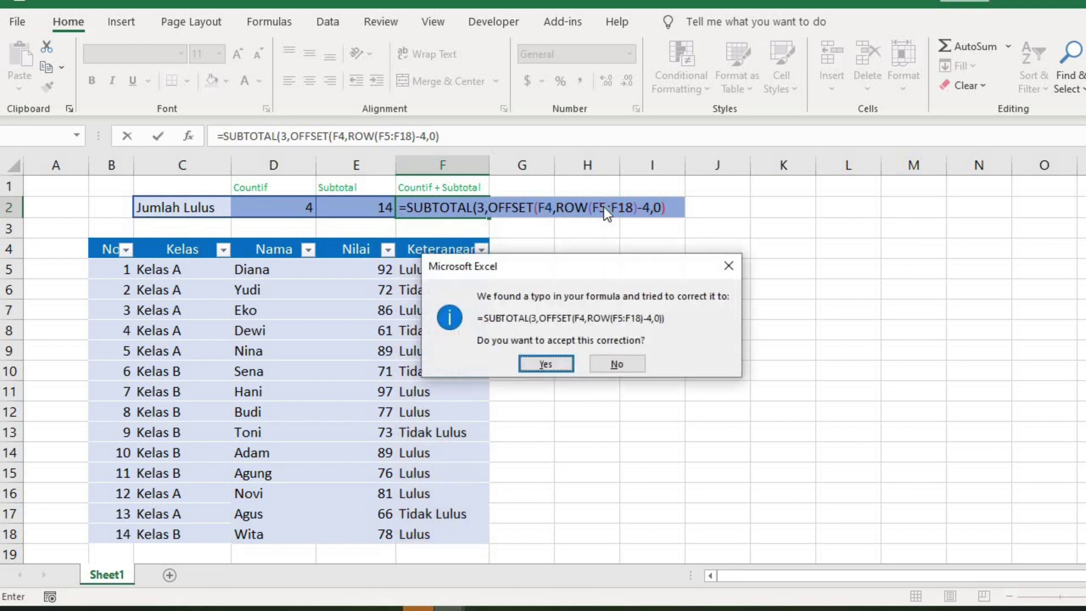
key(Return)
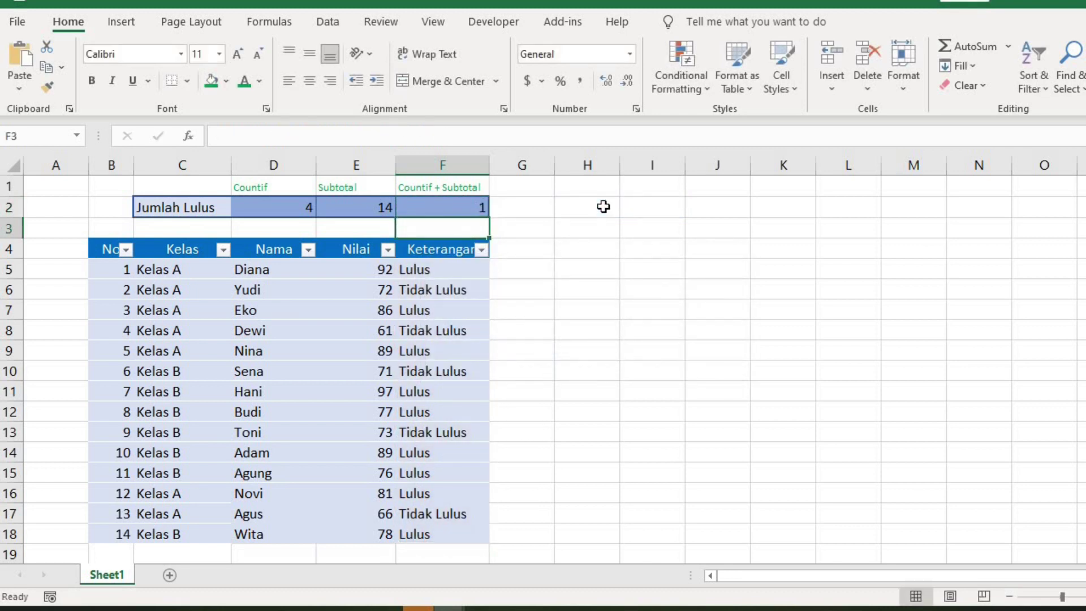
Evaluate the F2 formula in place to inspect the array it returns for all rows, leaving the formula unconverted
key(Up)
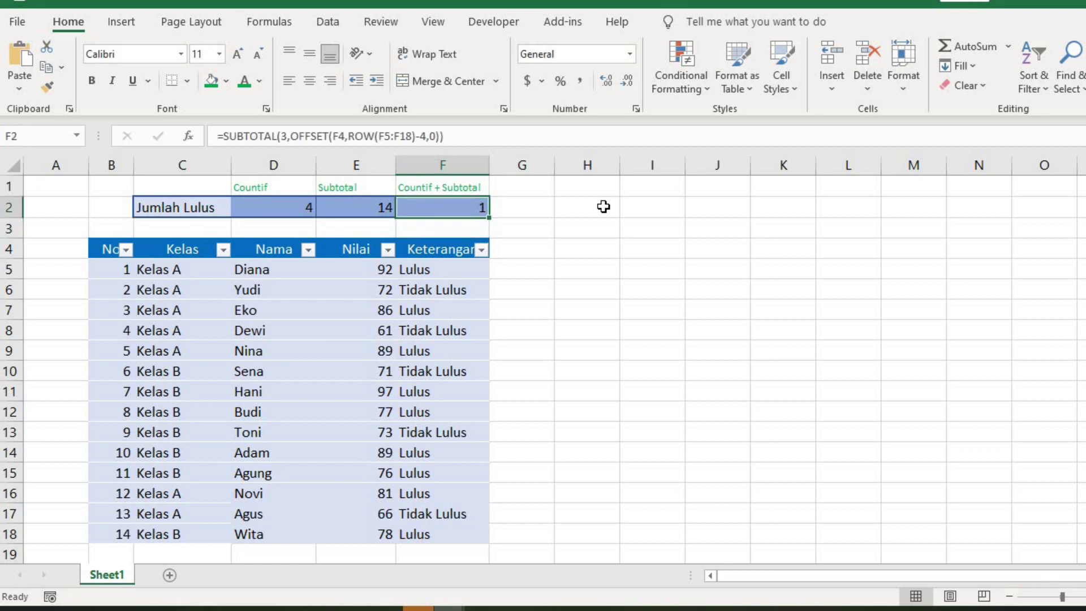
click(478, 130)
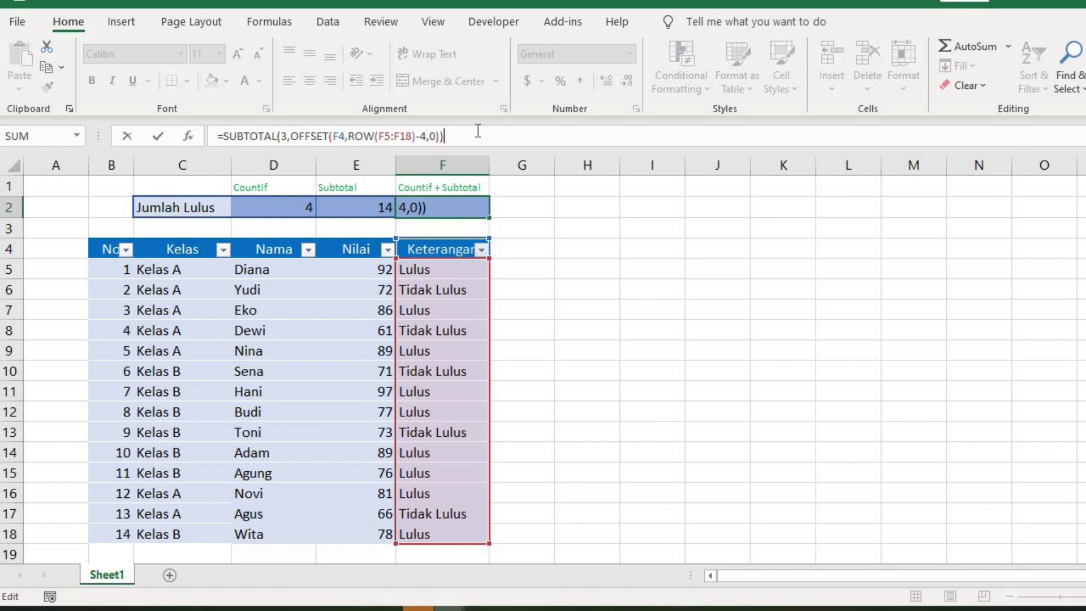
key(F9)
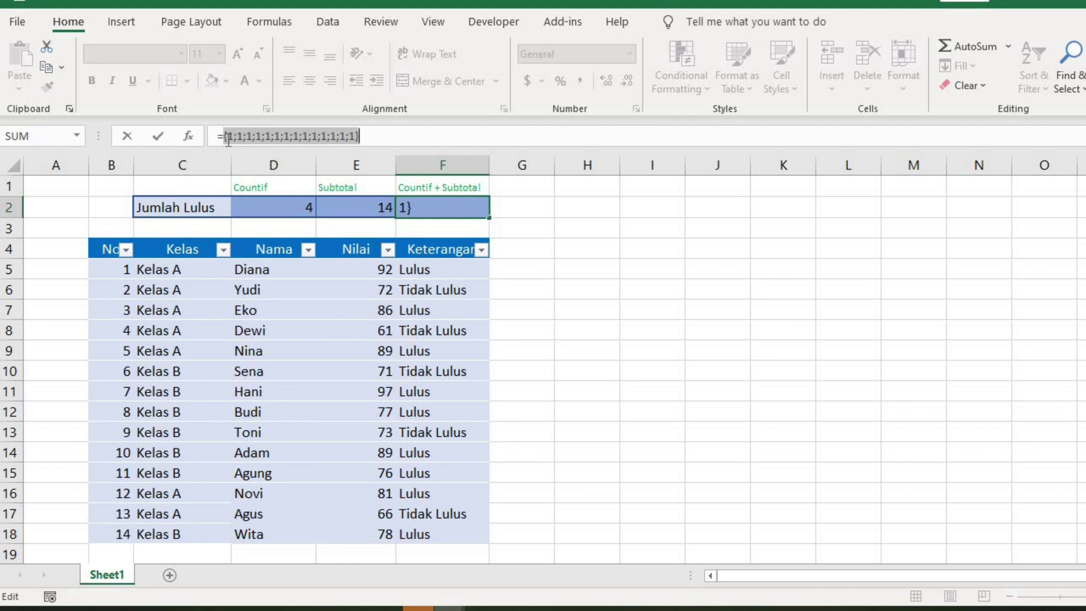
key(Escape)
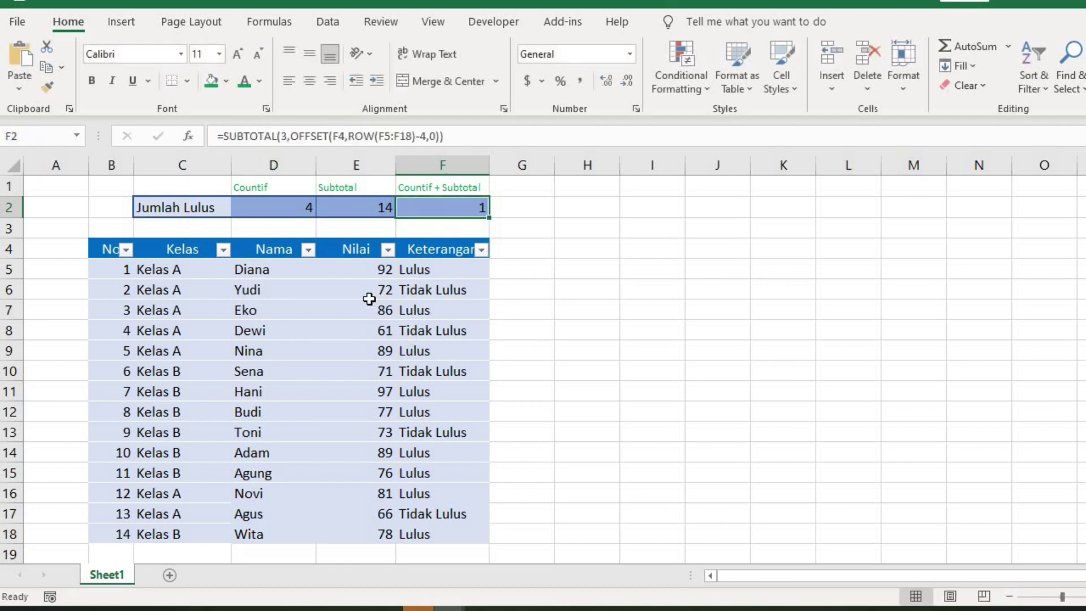
Filter the Kelas column to Kelas A and evaluate the F2 formula in place to examine its array for the filtered rows
click(224, 249)
click(281, 453)
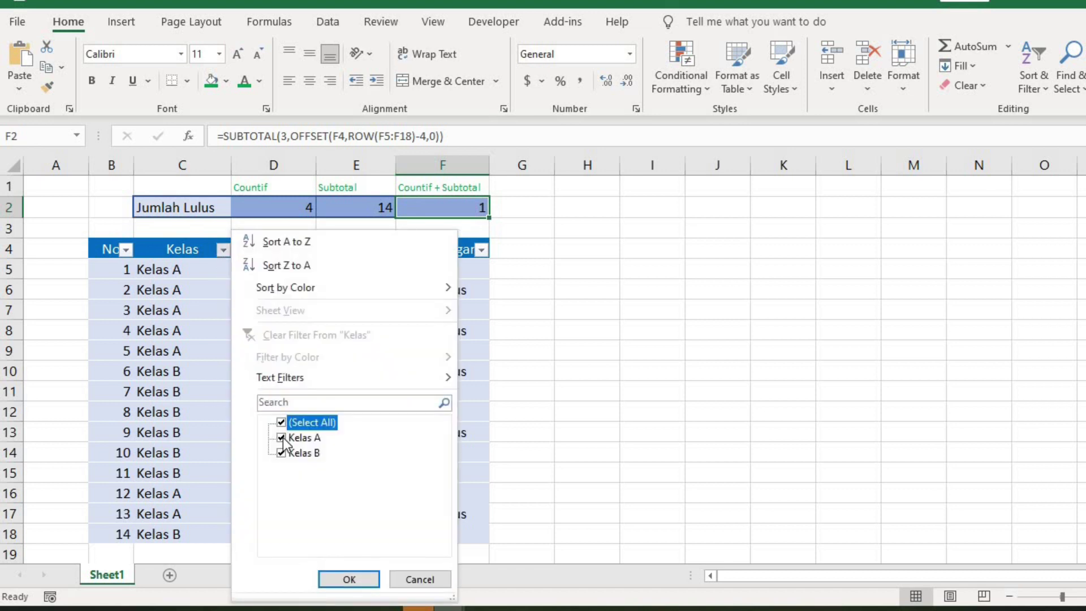
click(349, 579)
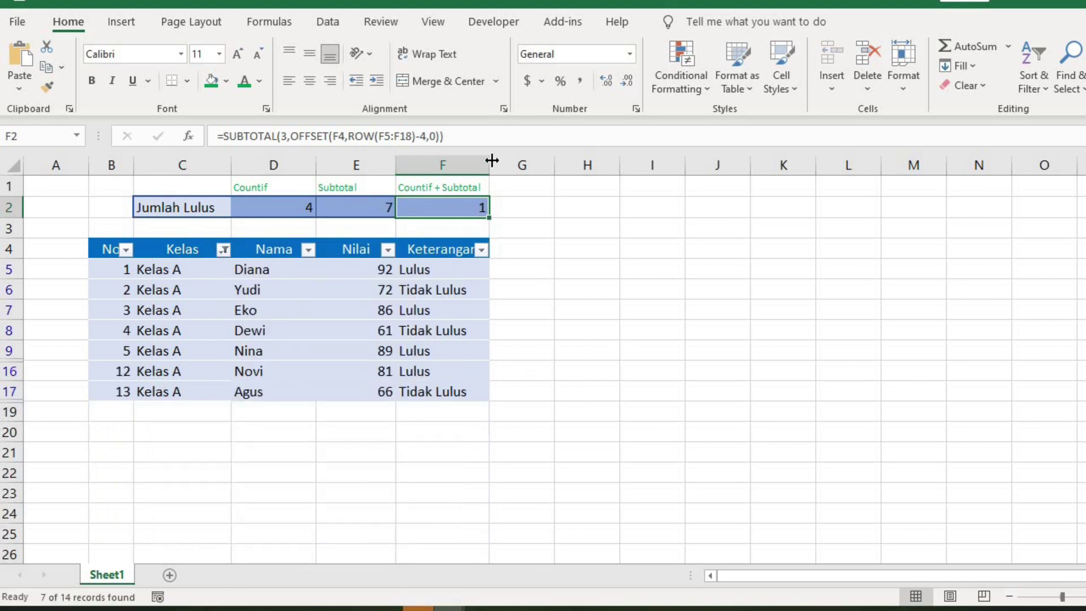
click(498, 139)
drag(445, 136, 222, 137)
key(F9)
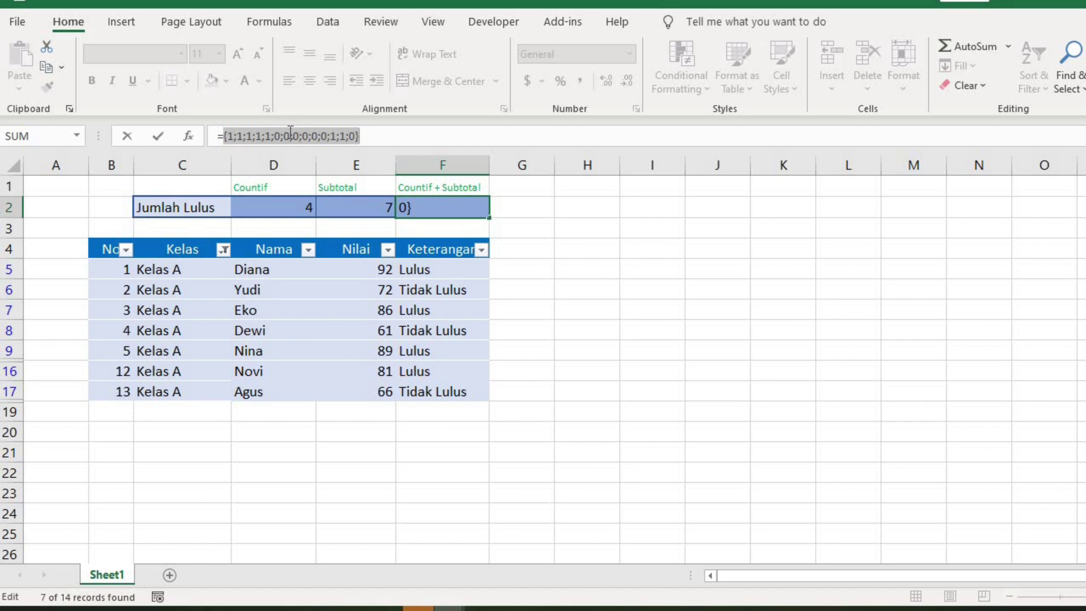
key(Escape)
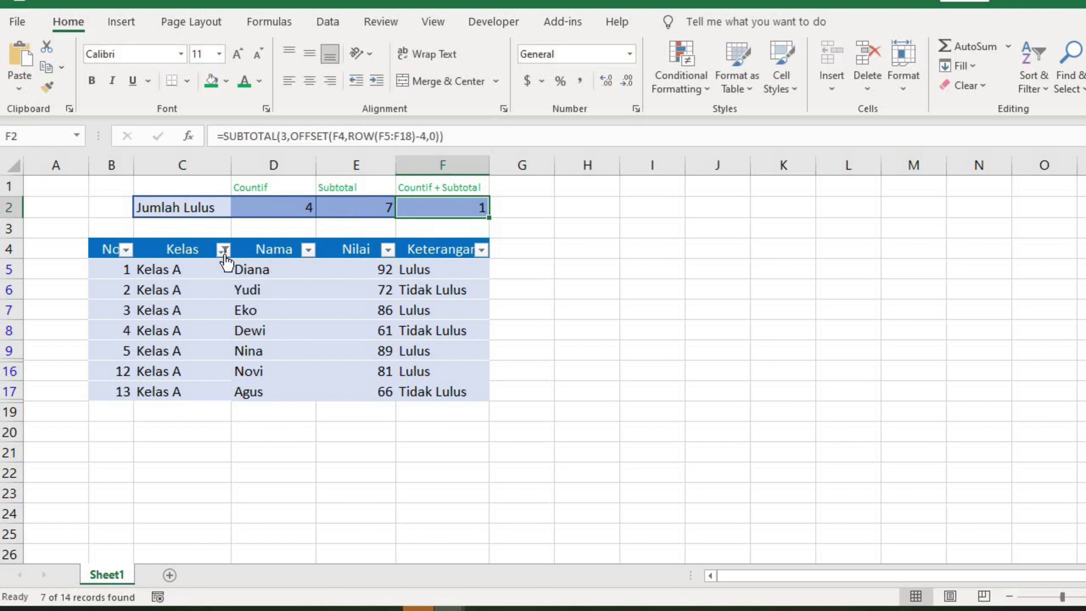
Clear the Kelas filter so both Kelas A and Kelas B rows show
click(224, 249)
click(312, 422)
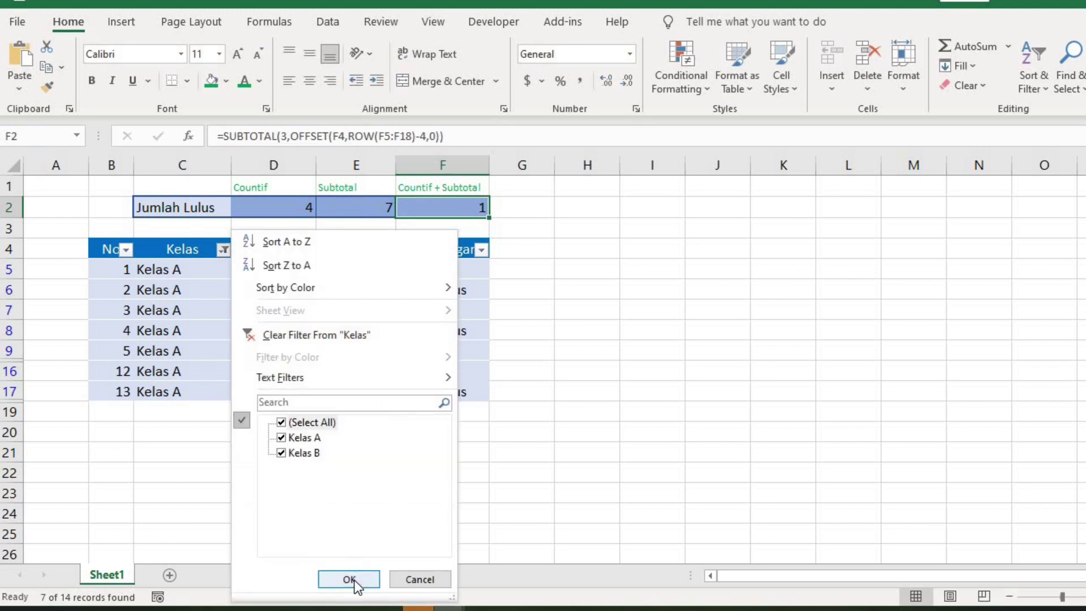
click(349, 579)
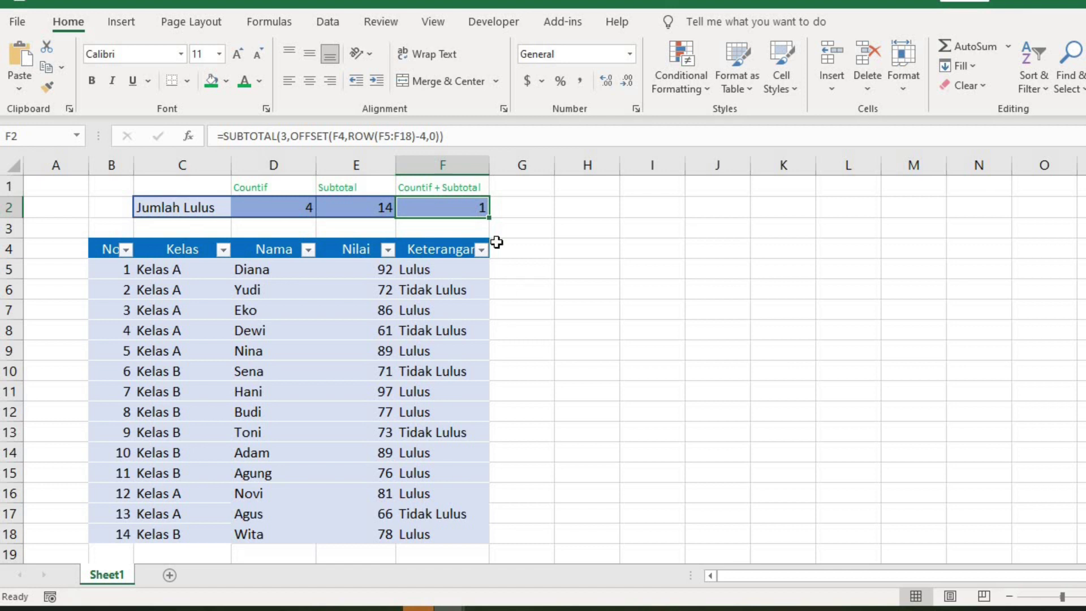
Extend the F2 formula by multiplying the SUBTOTAL part by the condition (F5:F18="Lulus")
click(500, 136)
text(*)
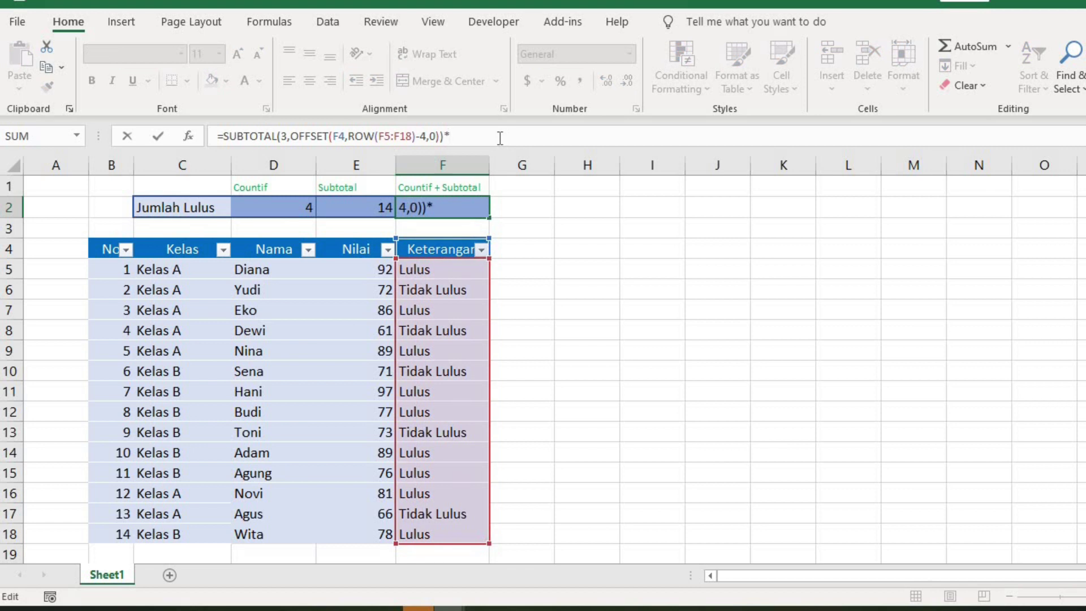
text(()
drag(437, 269, 435, 532)
text(=)
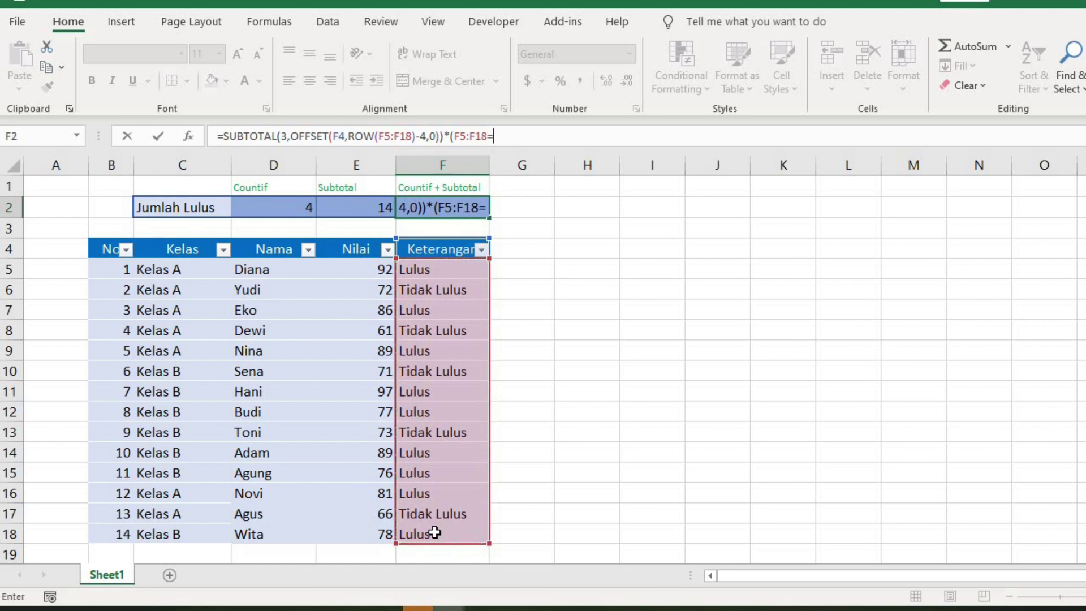
text("Lul)
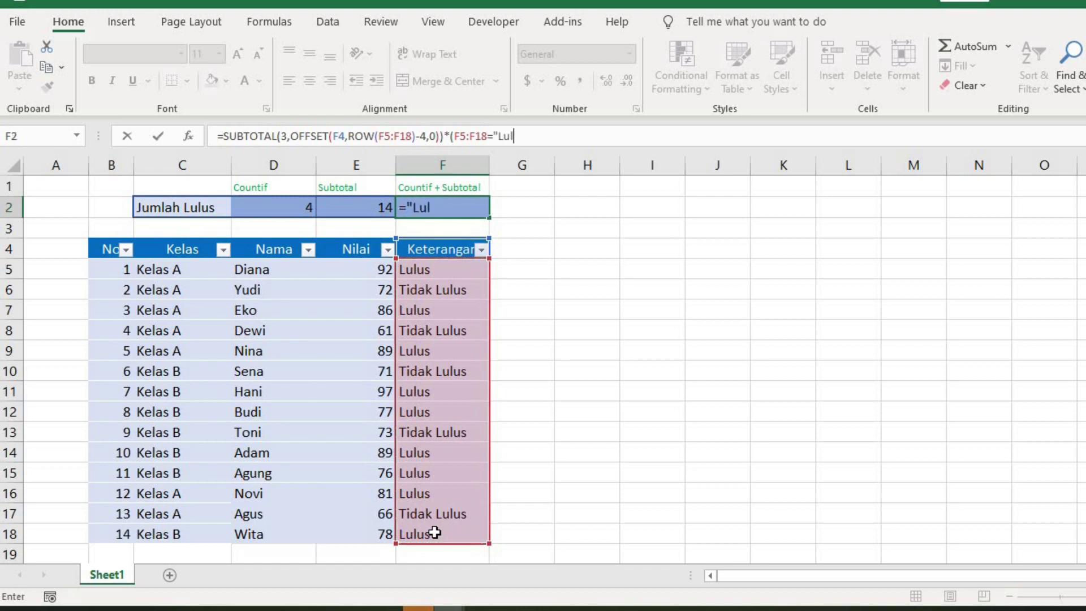
text(us"))
key(Return)
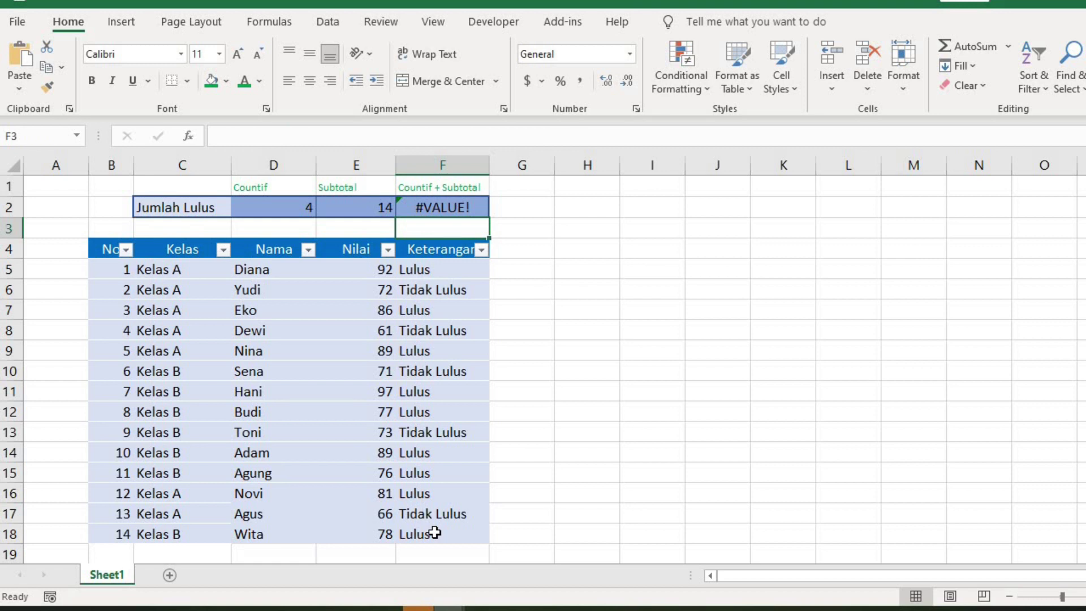
Evaluate the full F2 formula in place to inspect its array of ones and zeros for all rows, leaving the formula unconverted
key(Up)
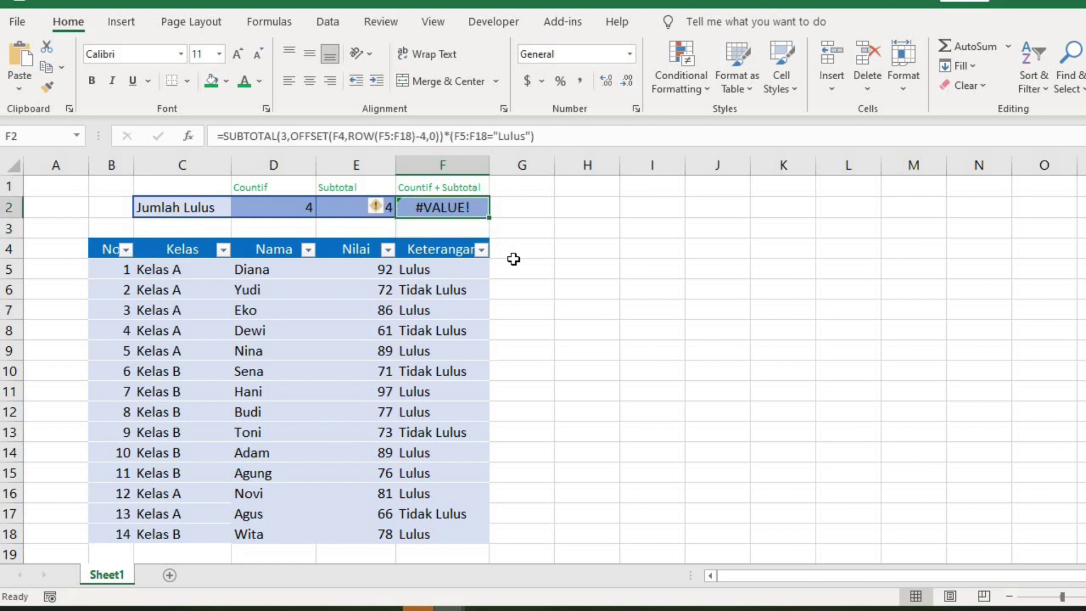
key(F2)
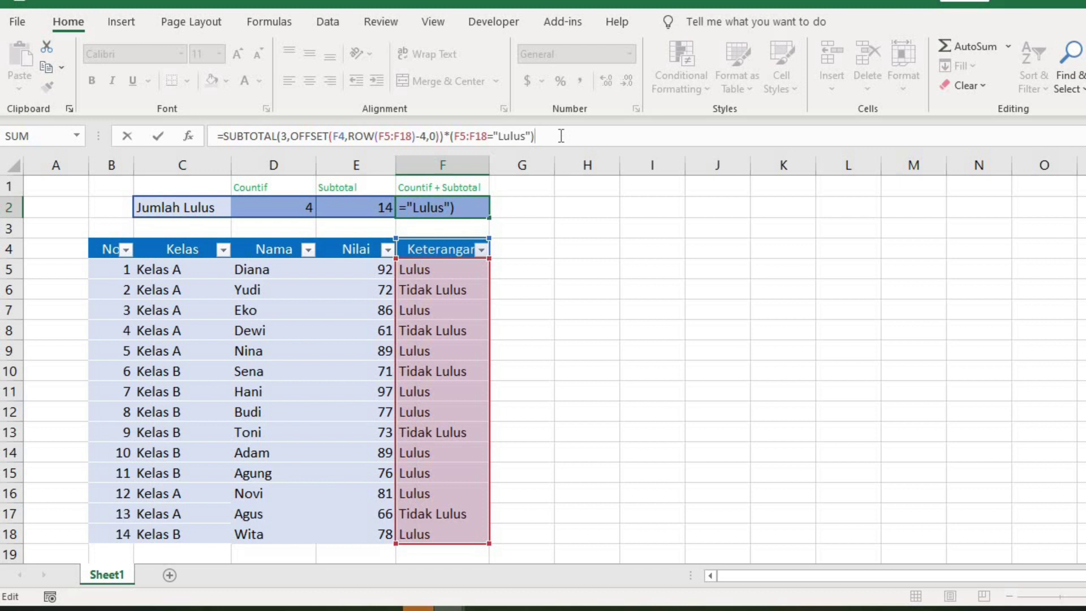
key(F9)
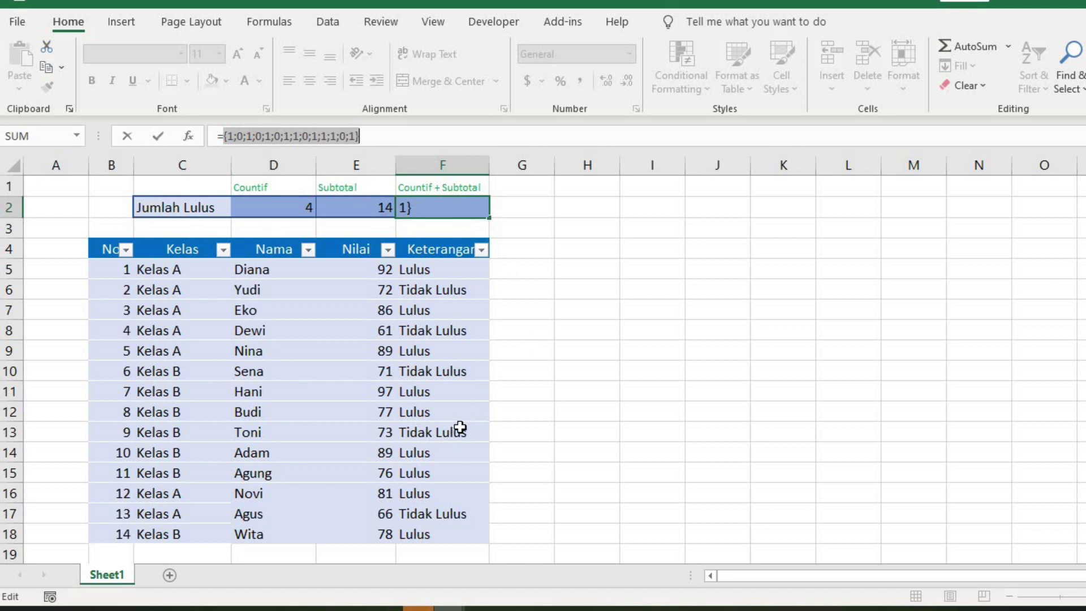
key(Escape)
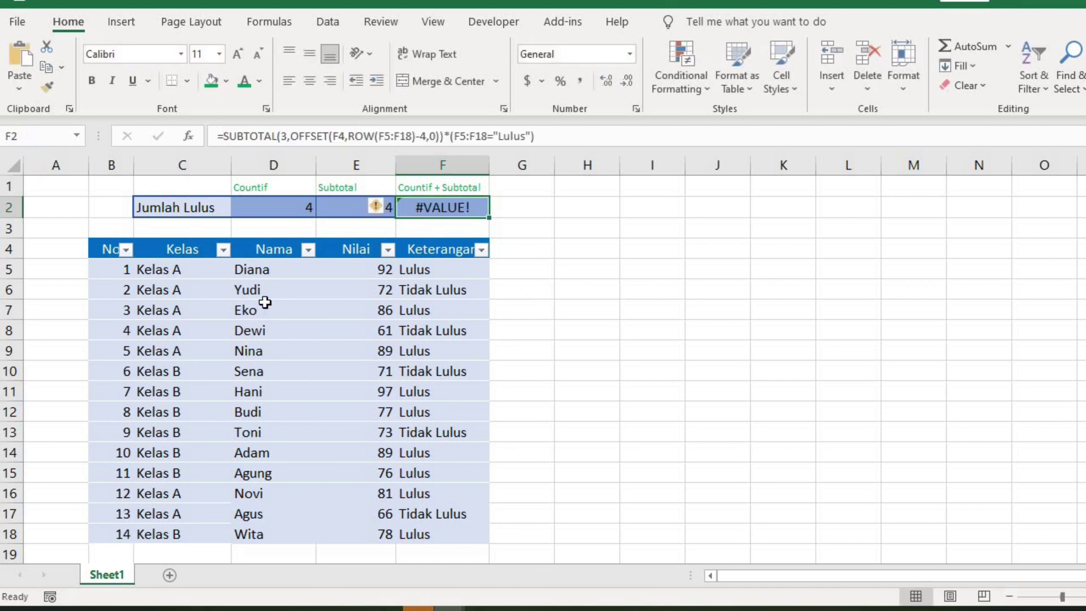
Filter the Kelas column to Kelas A and evaluate the whole F2 formula in place to examine its array, keeping the formula
click(224, 250)
click(281, 422)
click(281, 437)
click(345, 578)
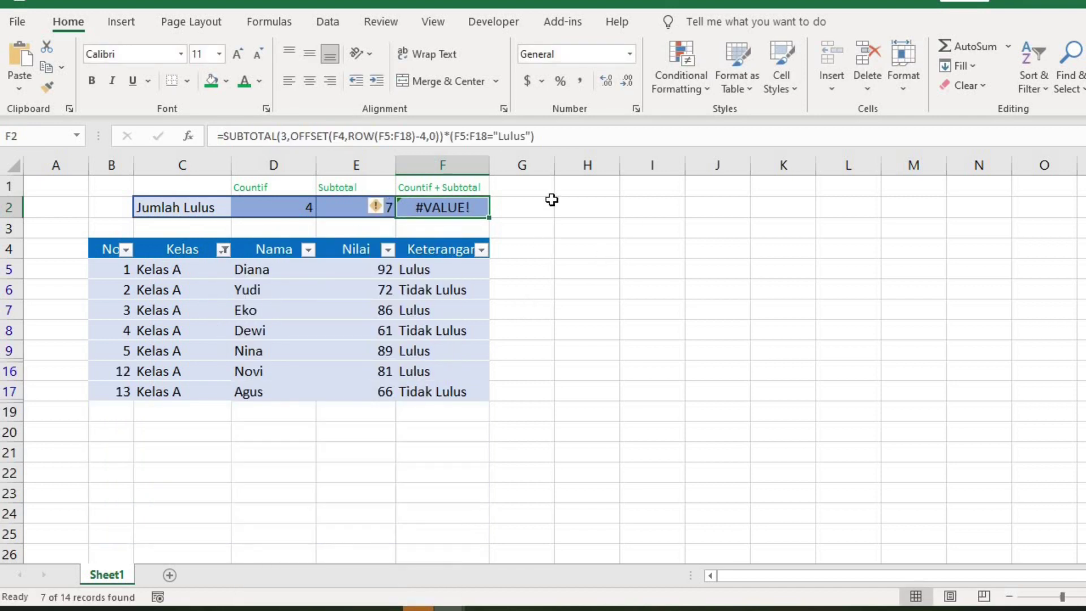
click(565, 136)
drag(564, 136, 223, 136)
key(F9)
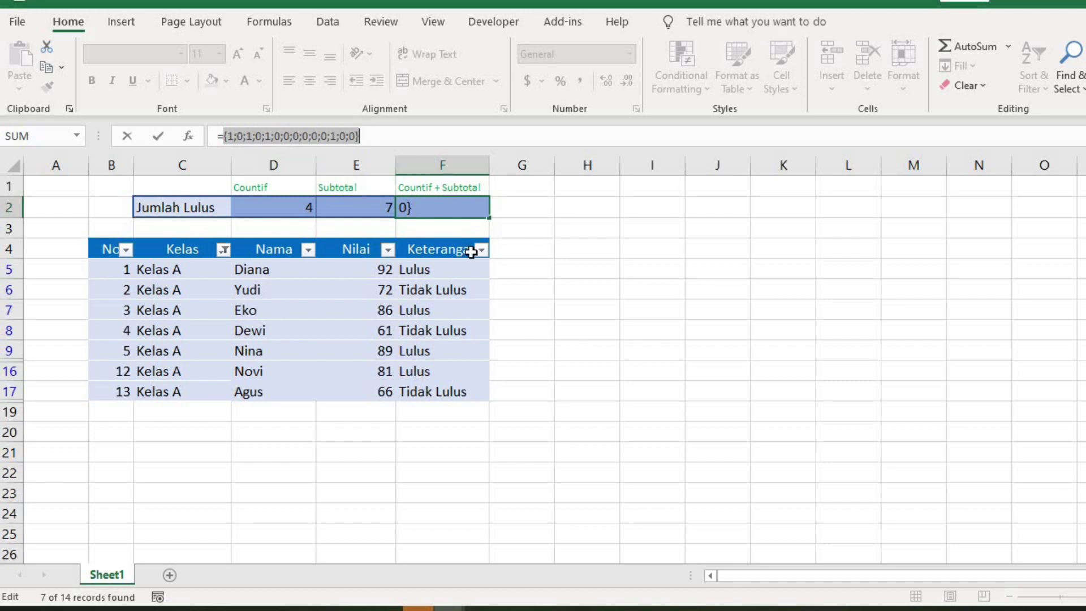
key(Escape)
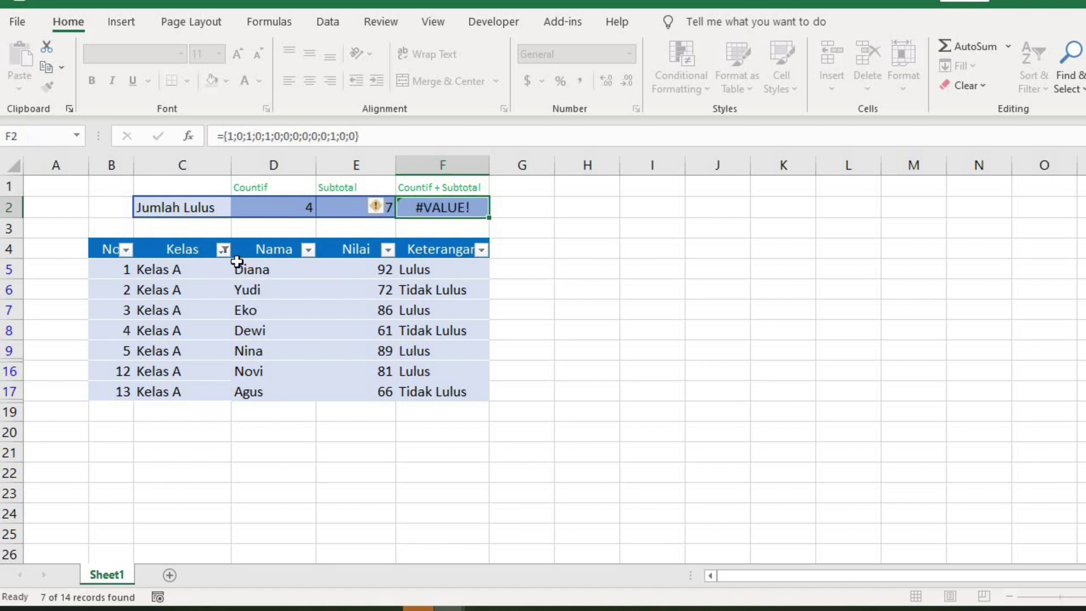
Show all Kelas rows again and wrap the whole F2 formula in SUM, entering it as an array formula
click(224, 249)
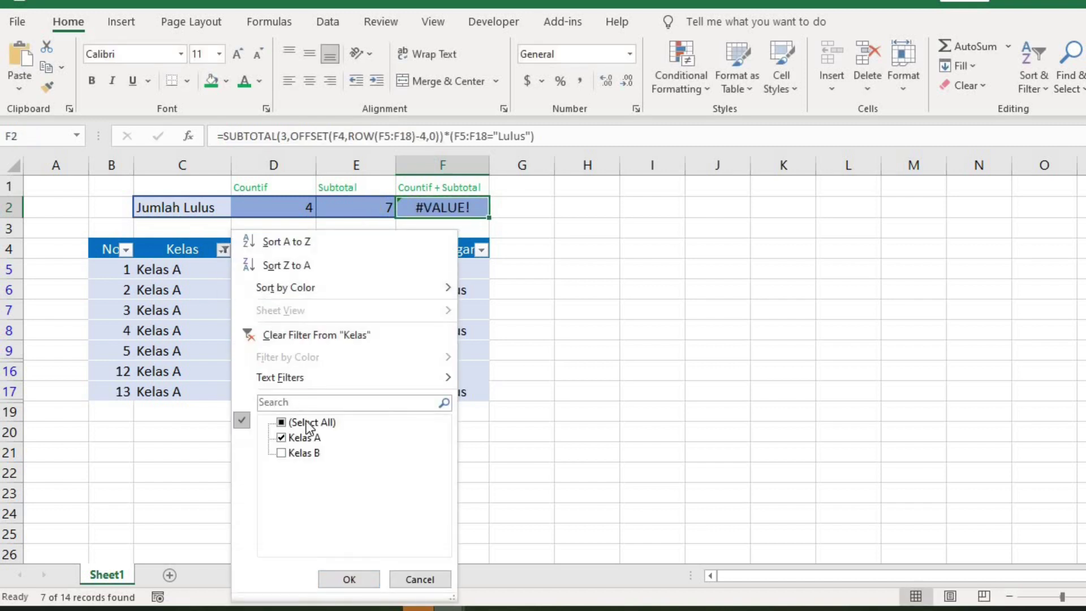
click(337, 581)
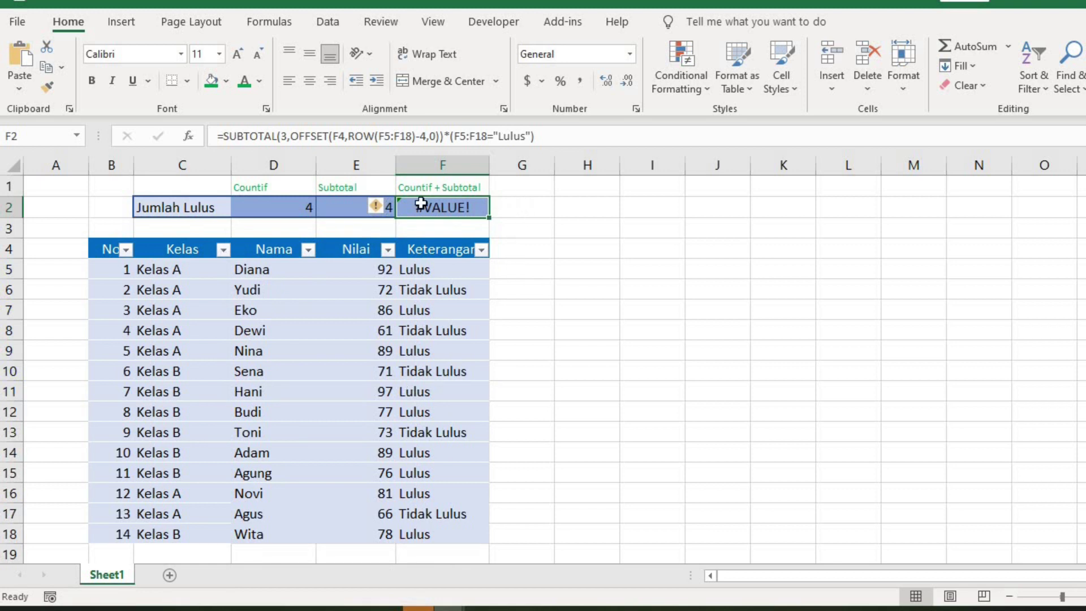
click(228, 137)
click(228, 139)
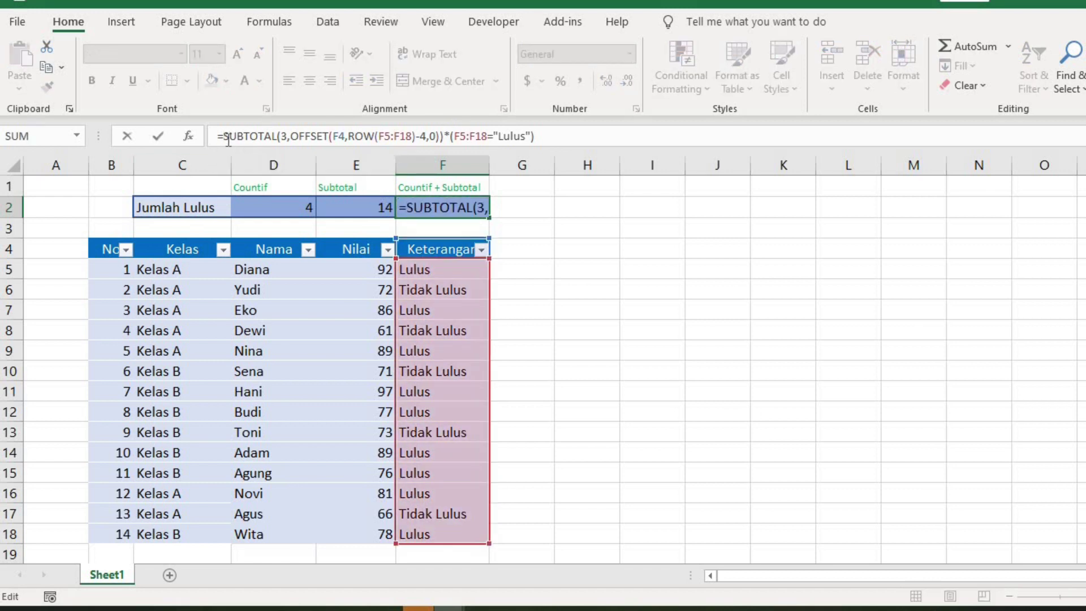
text(SUM()
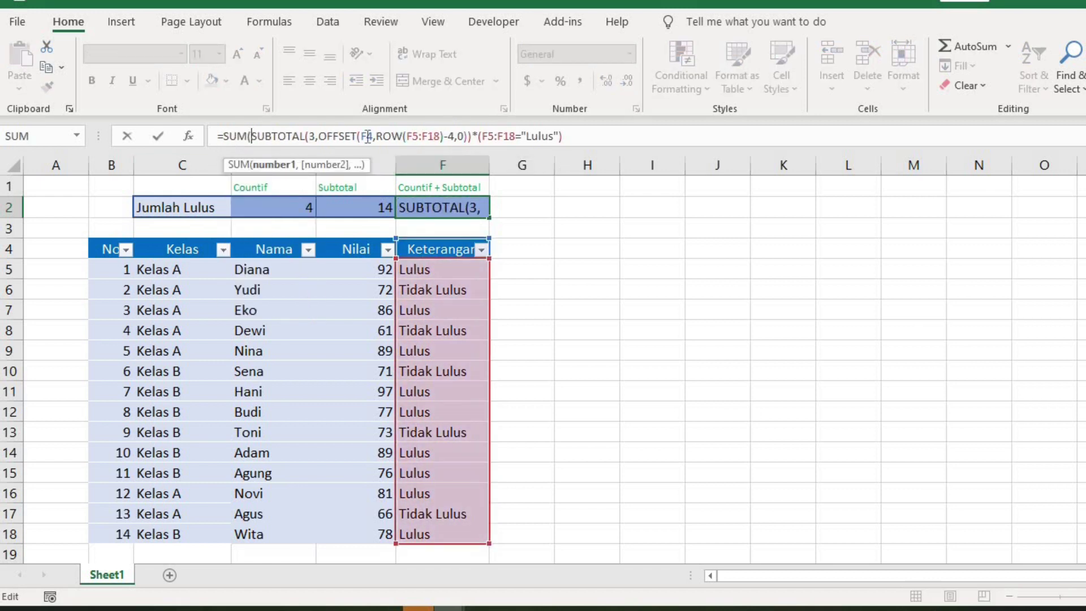
click(568, 136)
text())
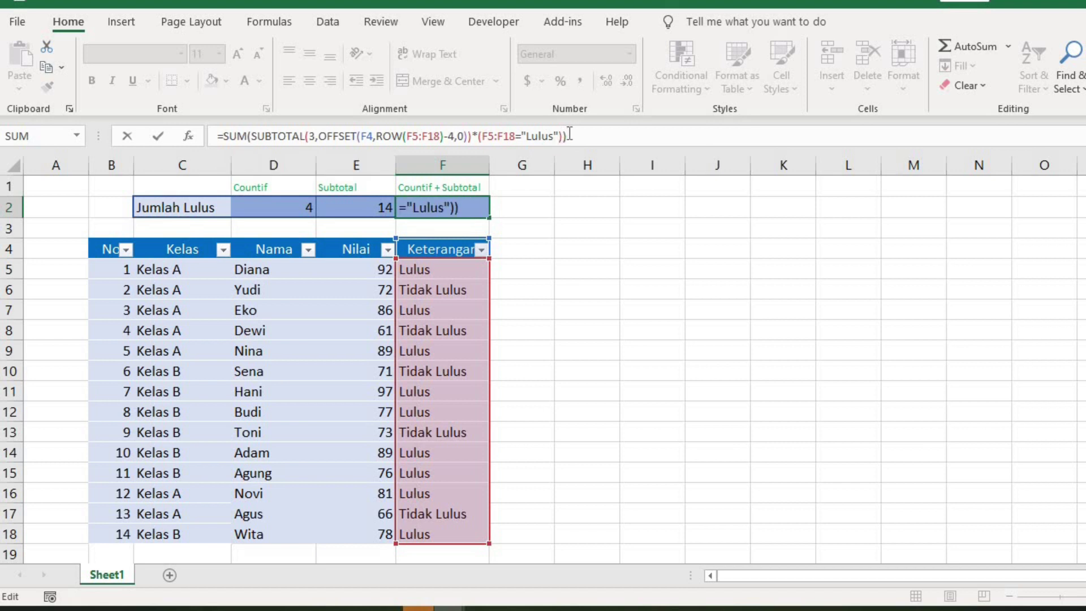
key(ctrl+shift+Return)
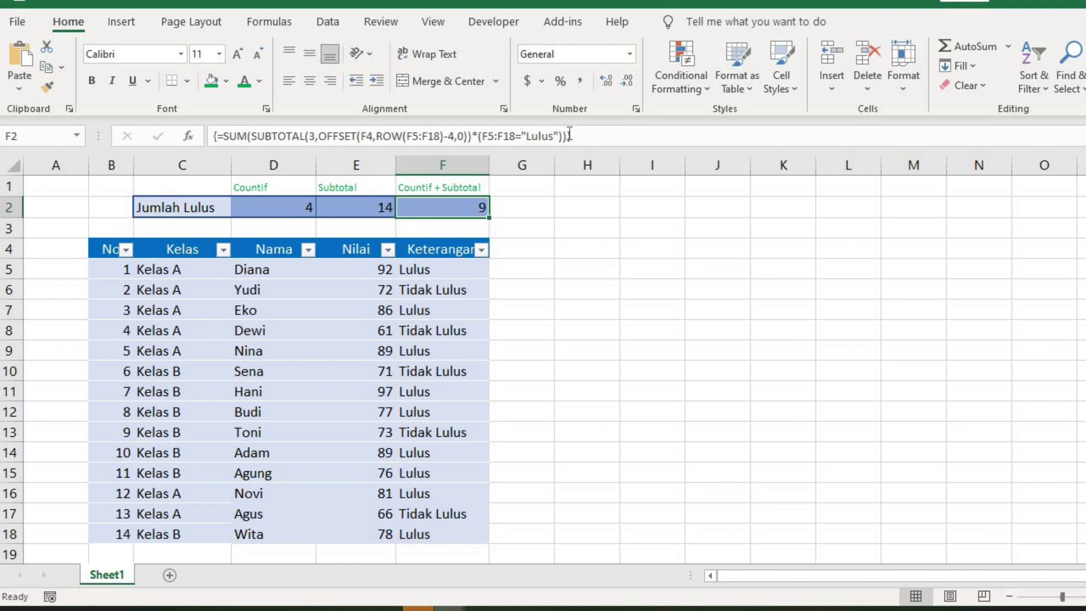
Remove the C5:C18,"kelas A" criterion from the COUNTIFS formula in D2, leaving only F5:F18,"Lulus"
click(302, 202)
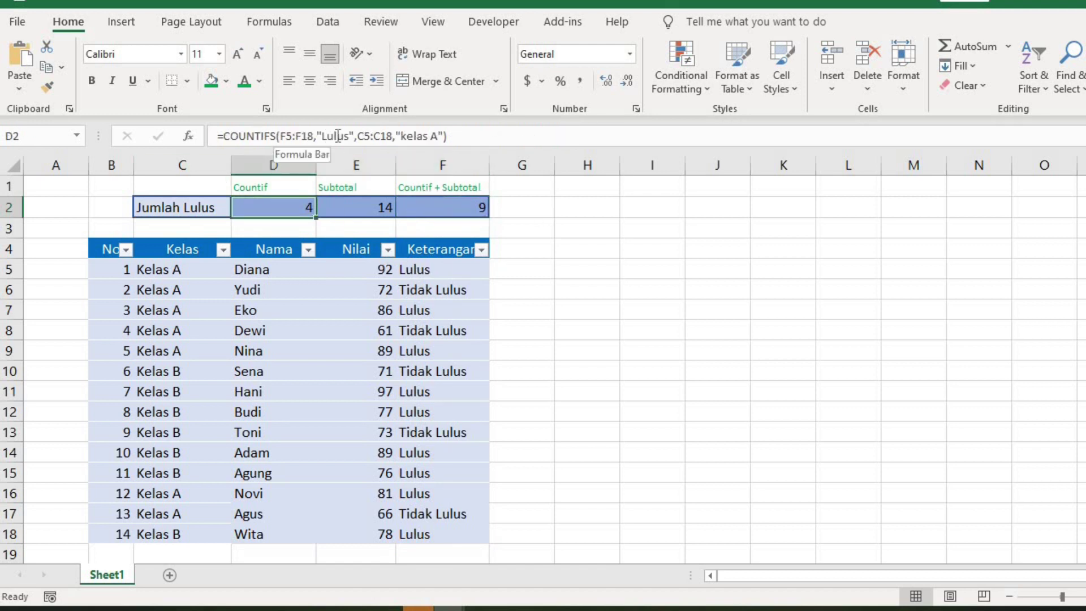
drag(357, 136, 443, 136)
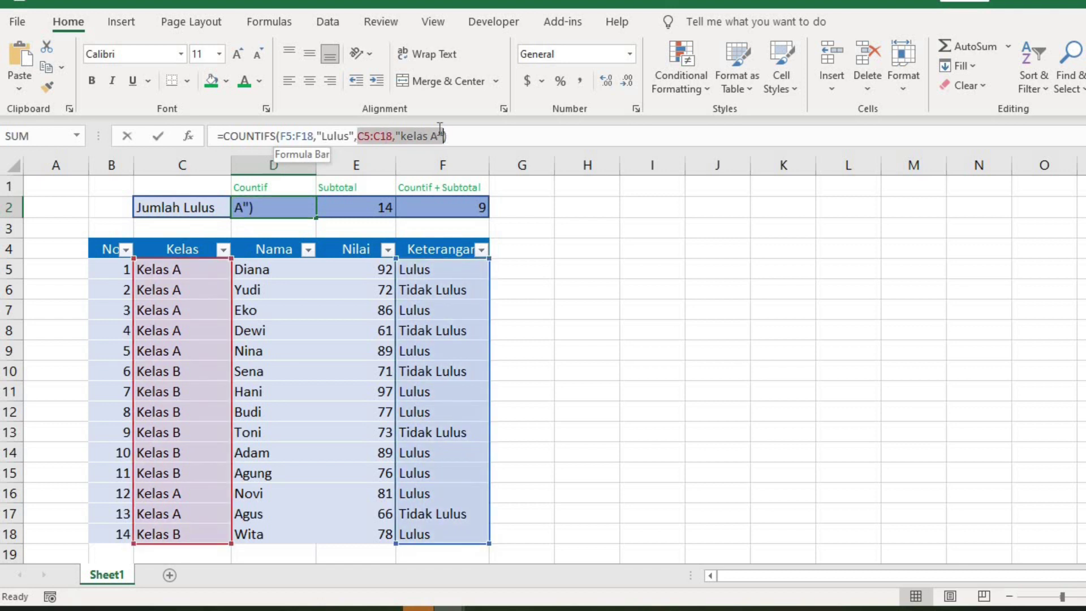
key(BackSpace)
key(BackSpace)
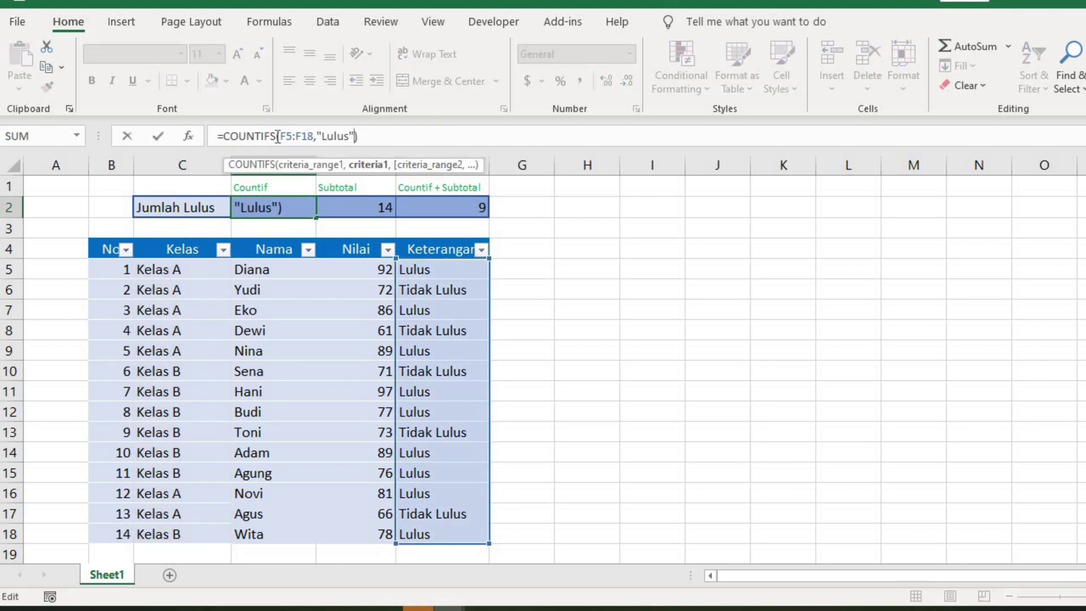
key(Return)
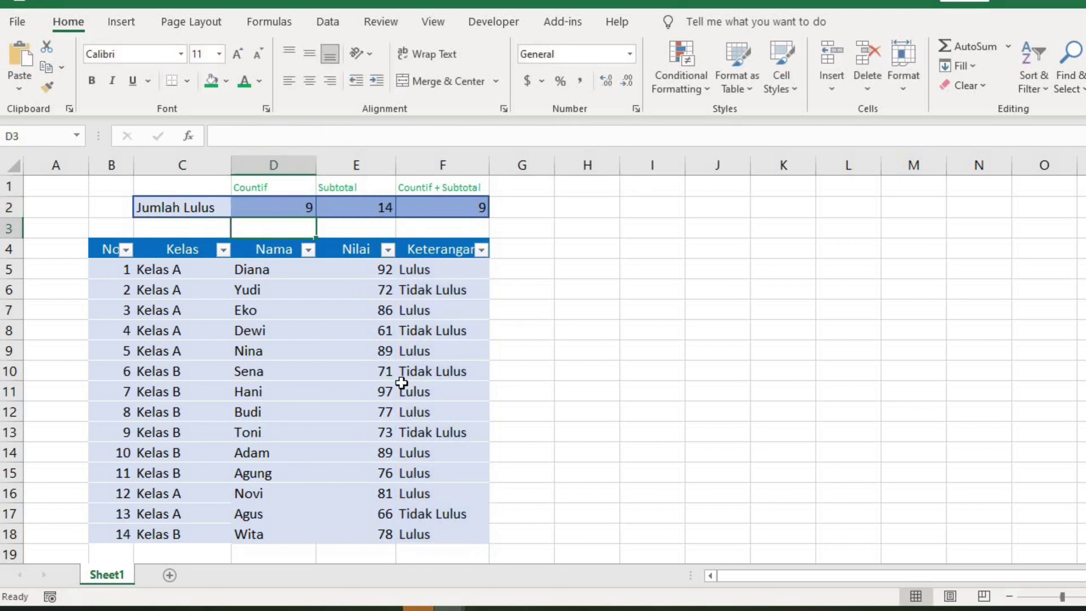
Filter the Kelas column to Kelas A to compare the three Jumlah Lulus formulas on the visible rows
click(223, 249)
click(282, 422)
click(281, 437)
click(349, 579)
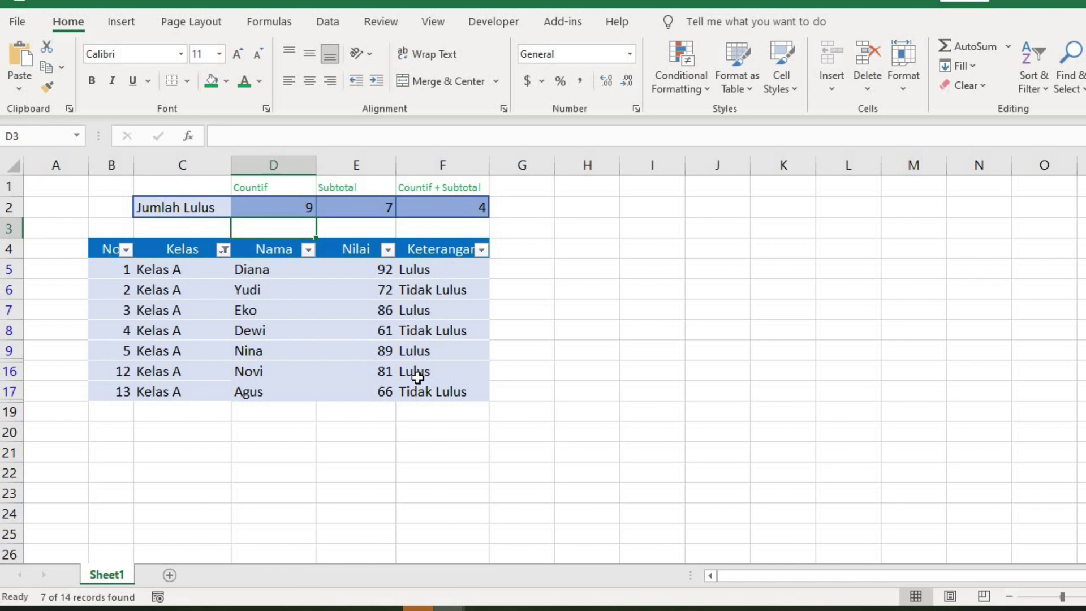
Switch the Kelas filter to show only Kelas B and compare the three Jumlah Lulus formulas
click(223, 249)
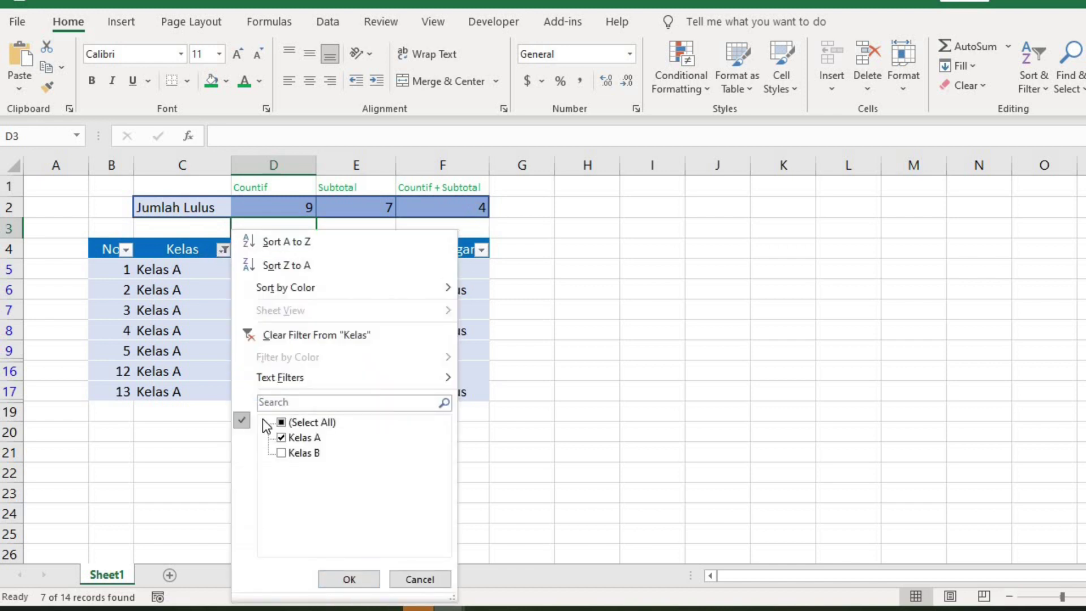
click(277, 423)
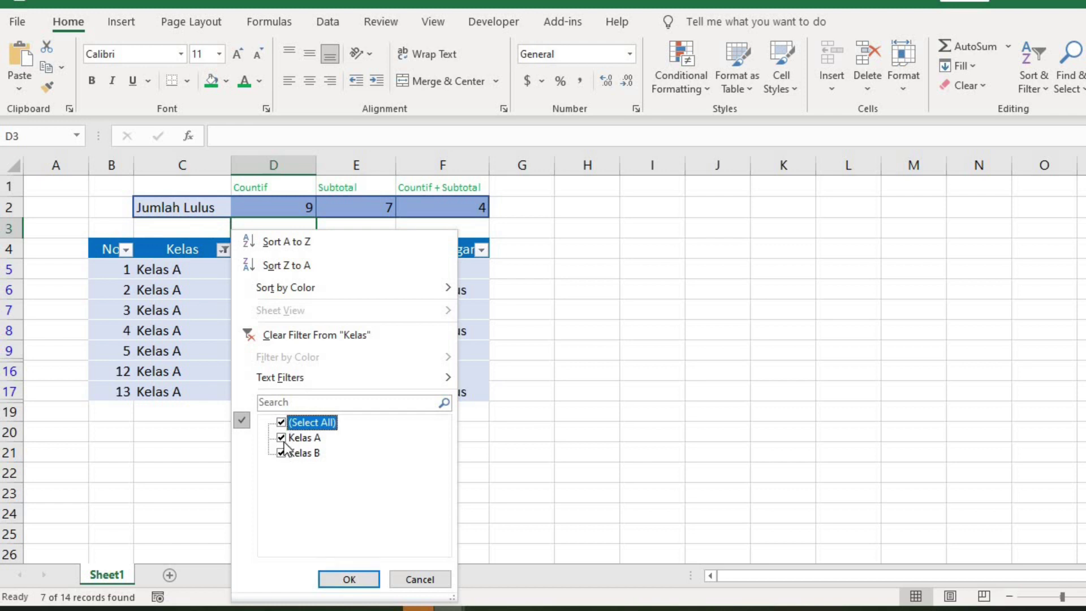
click(282, 438)
click(347, 579)
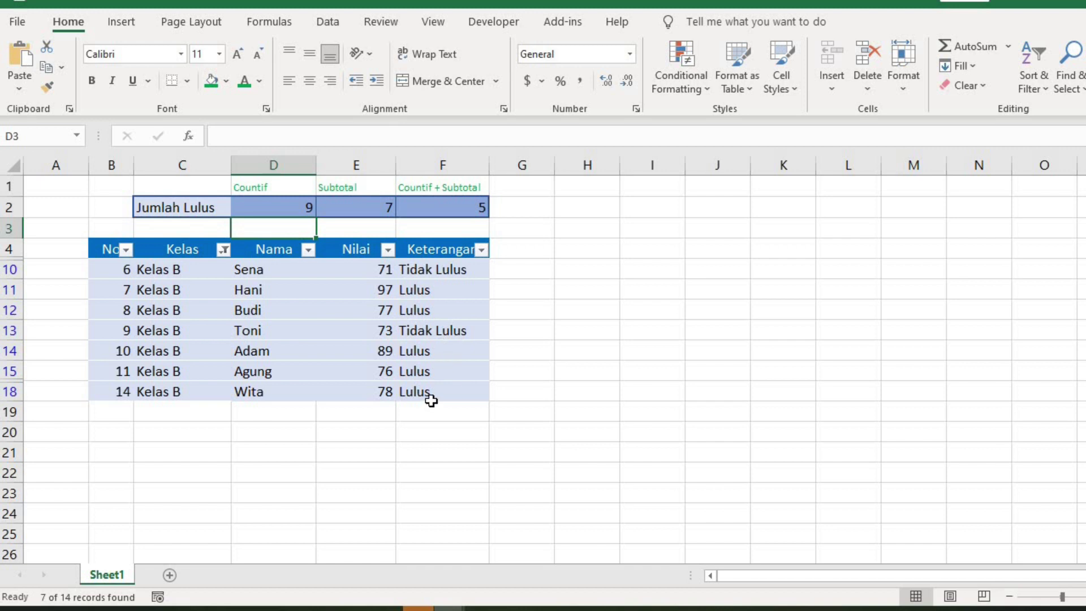
Replace SUM with SUMPRODUCT in the F2 formula and enter it as a normal, non-array formula
click(475, 210)
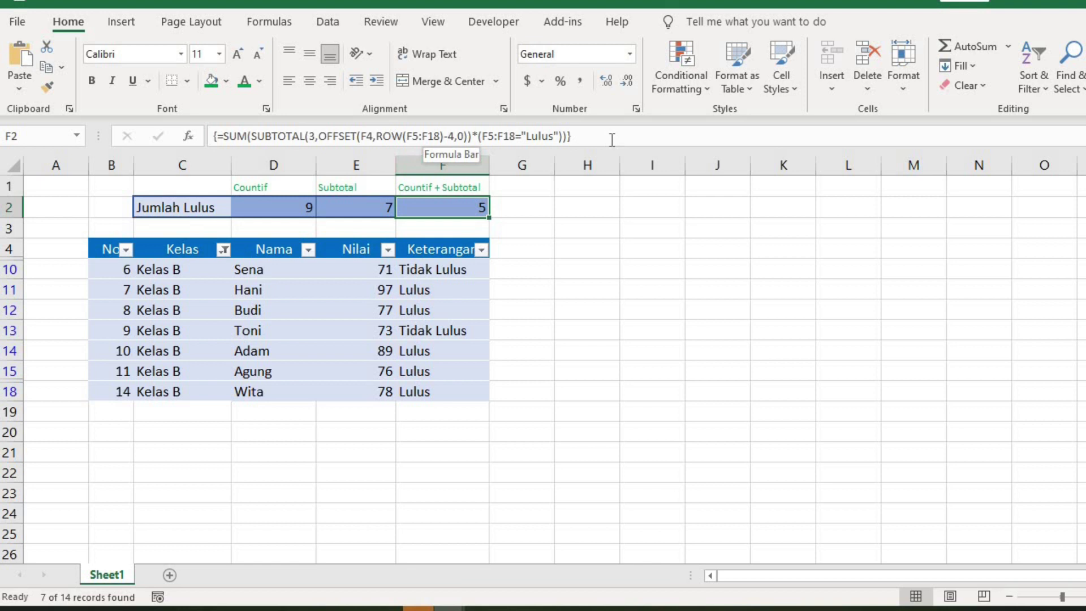
click(228, 131)
key(BackSpace)
key(BackSpace)
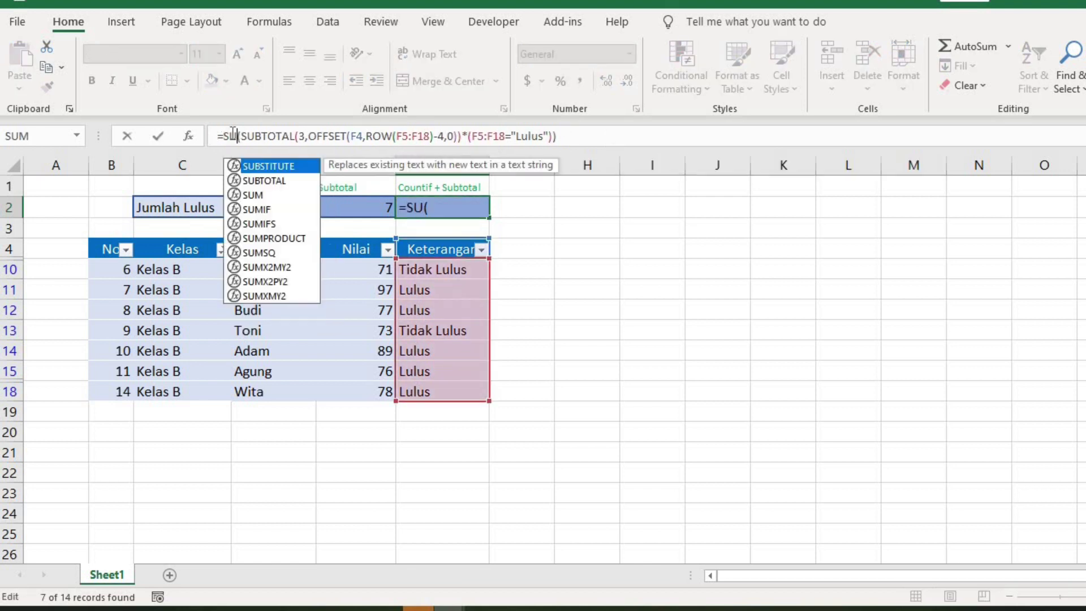
text(M)
key(Down)
key(Down)
key(Down)
key(Tab)
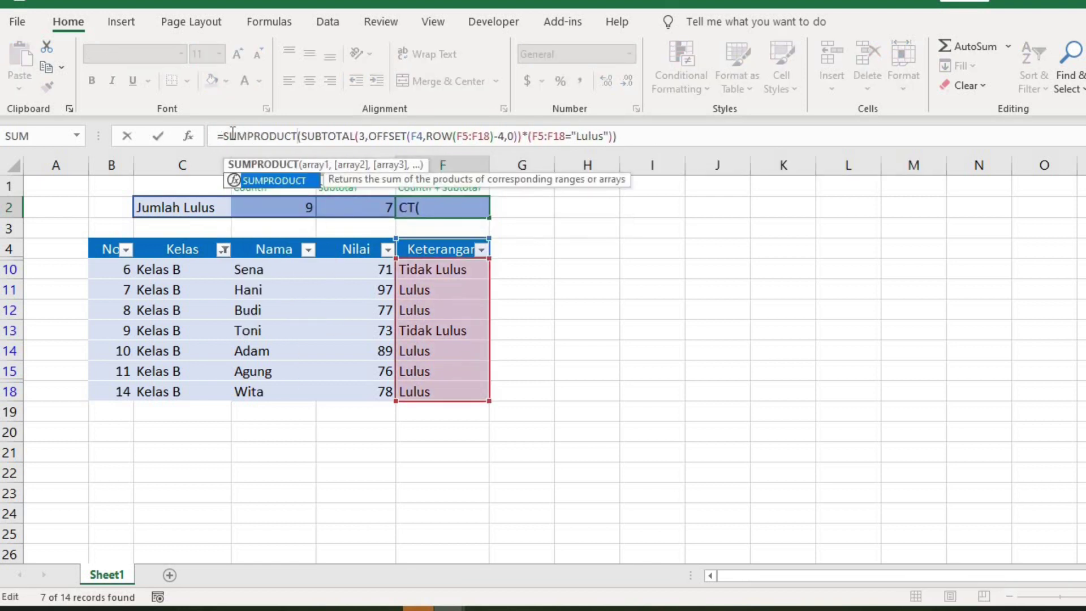
click(668, 137)
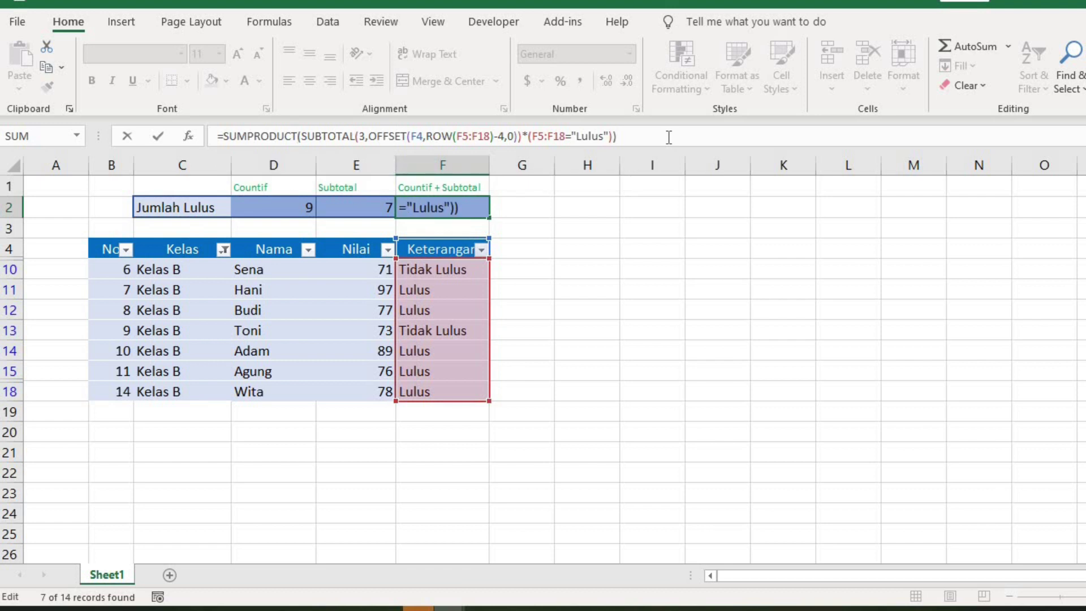
key(Return)
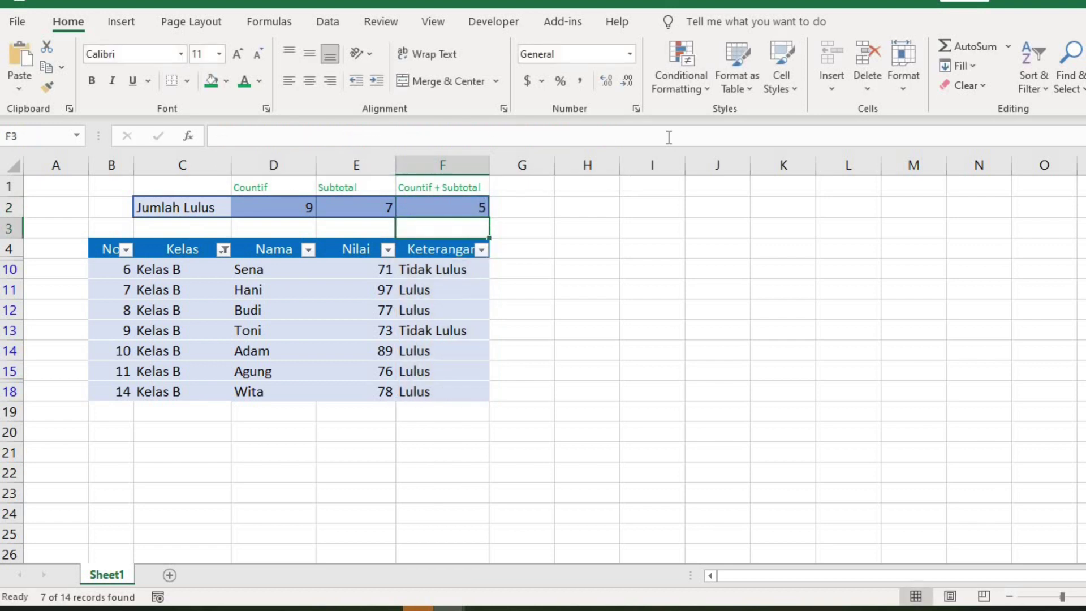
click(473, 207)
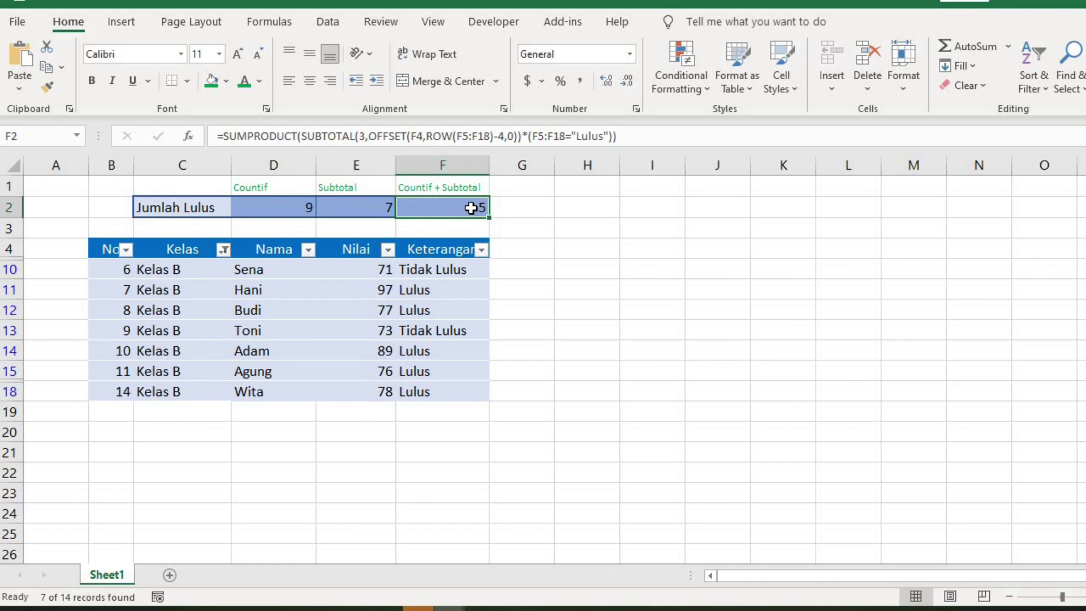
Include Kelas A in the Kelas filter again to check the SUMPRODUCT formula with all rows shown
click(223, 249)
click(281, 437)
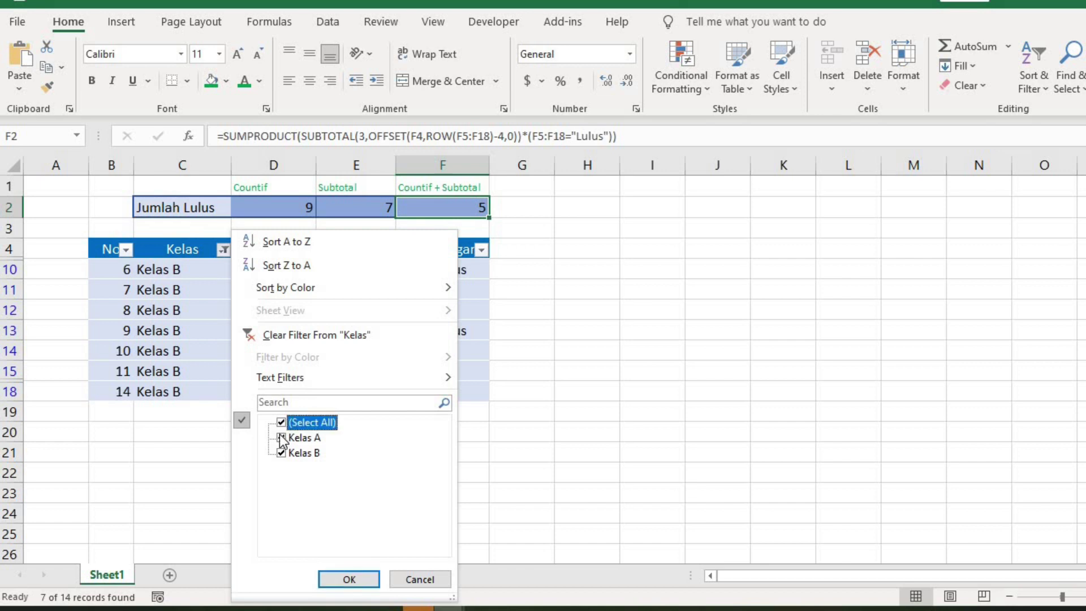
click(362, 576)
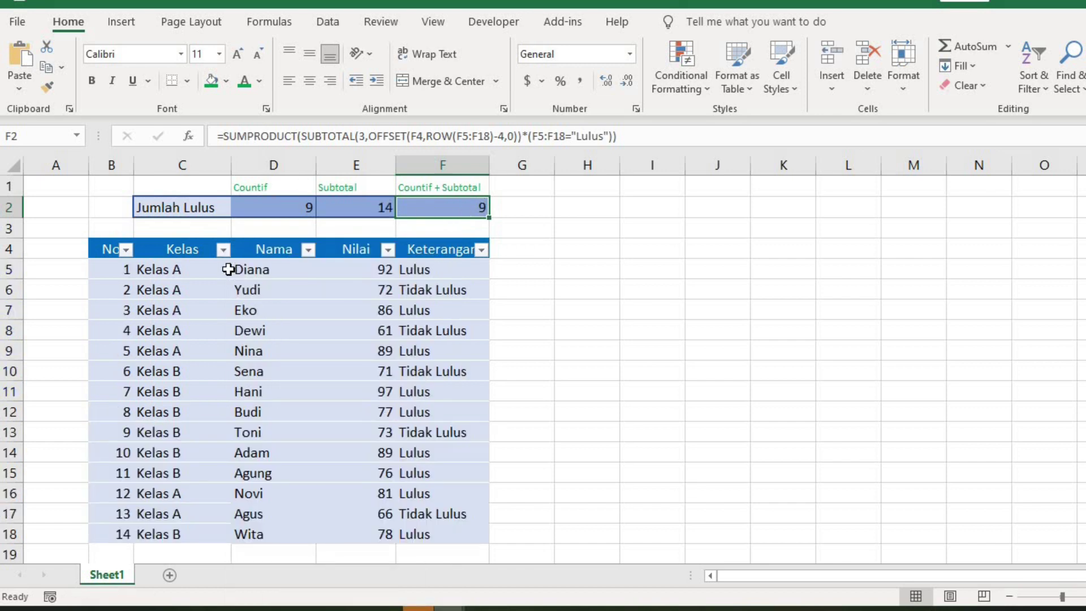
Filter the Kelas column to Kelas A only to check the SUMPRODUCT formula in F2
click(224, 250)
click(281, 422)
click(281, 438)
click(346, 580)
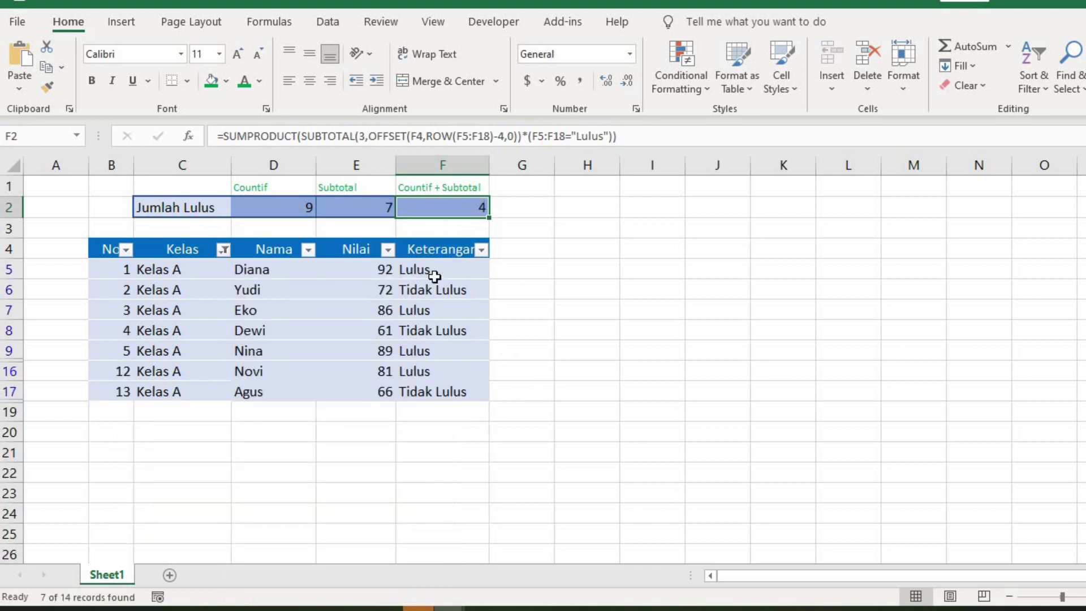